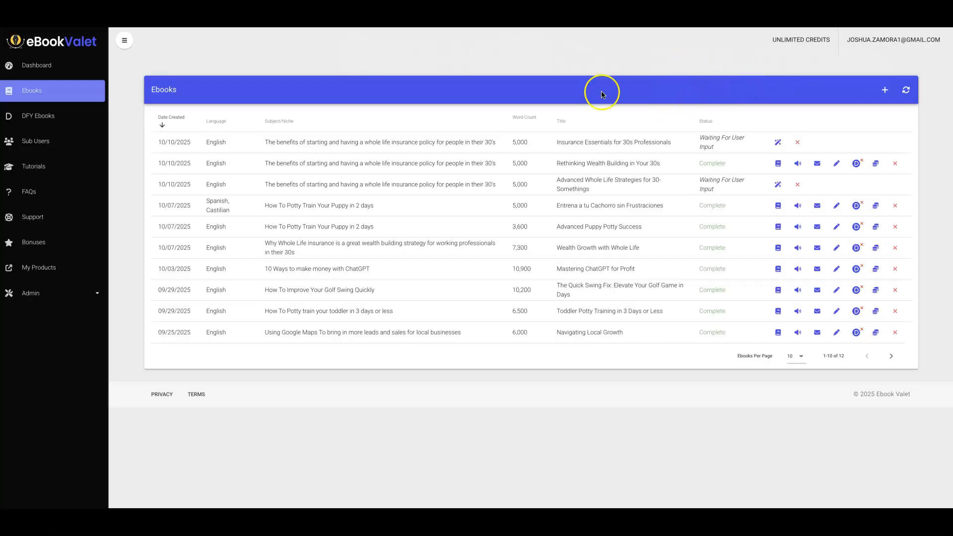
# Copy the top ebook's whole life insurance subject text and open a new ebook form.
pyautogui.tripleClick(389, 140)
pyautogui.hotkey('ctrl', 'c')
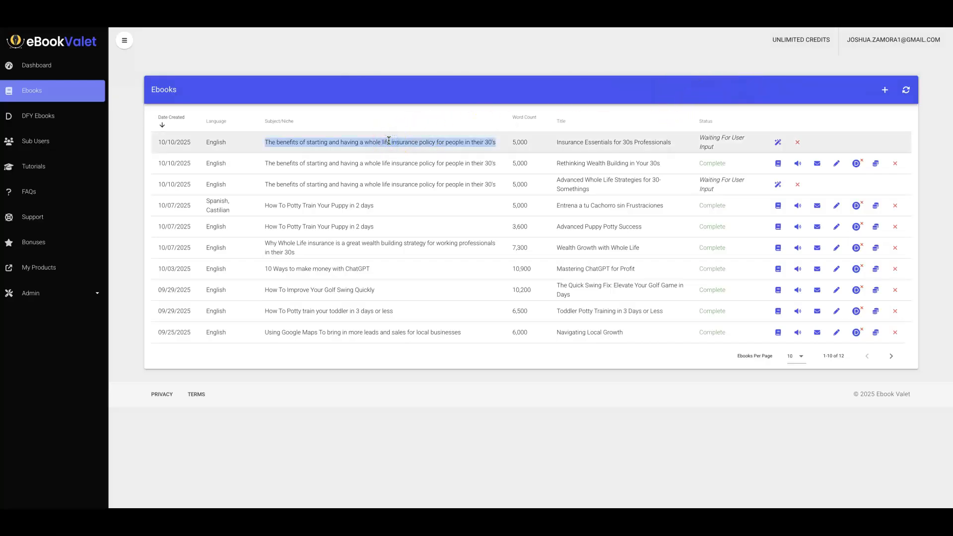
pyautogui.click(438, 55)
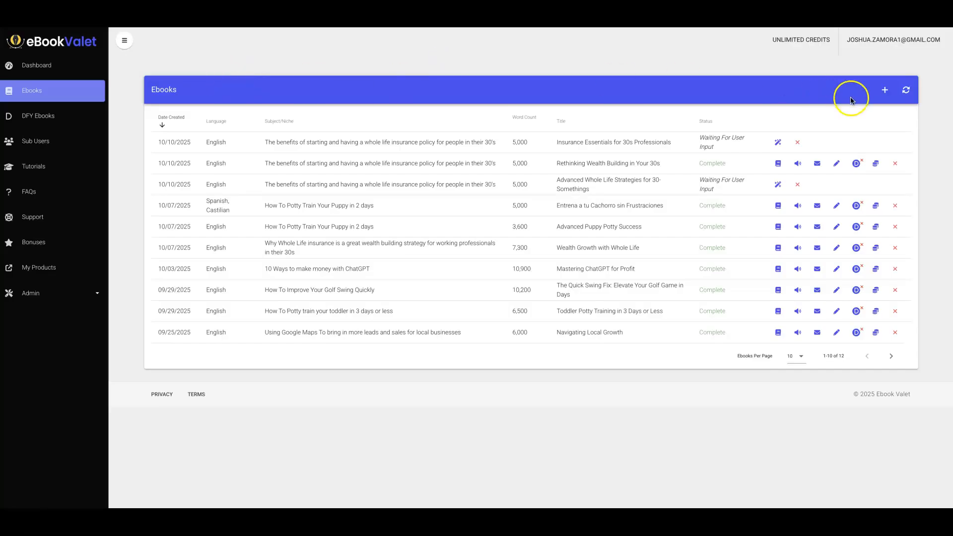
pyautogui.click(884, 90)
# Browse the available ebook languages, keeping English selected.
pyautogui.click(169, 133)
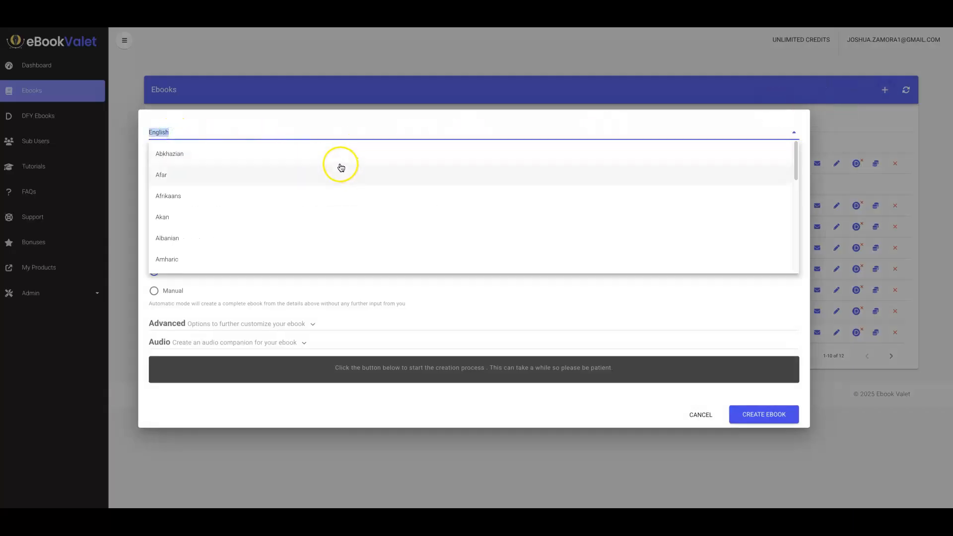
pyautogui.scroll(-13, 342, 167)
pyautogui.scroll(-20, 341, 167)
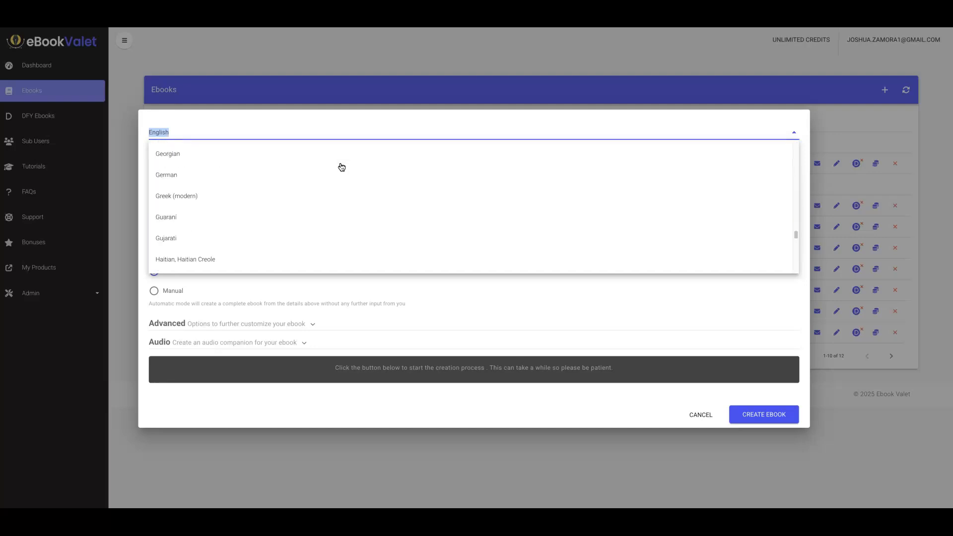
pyautogui.scroll(-10, 341, 167)
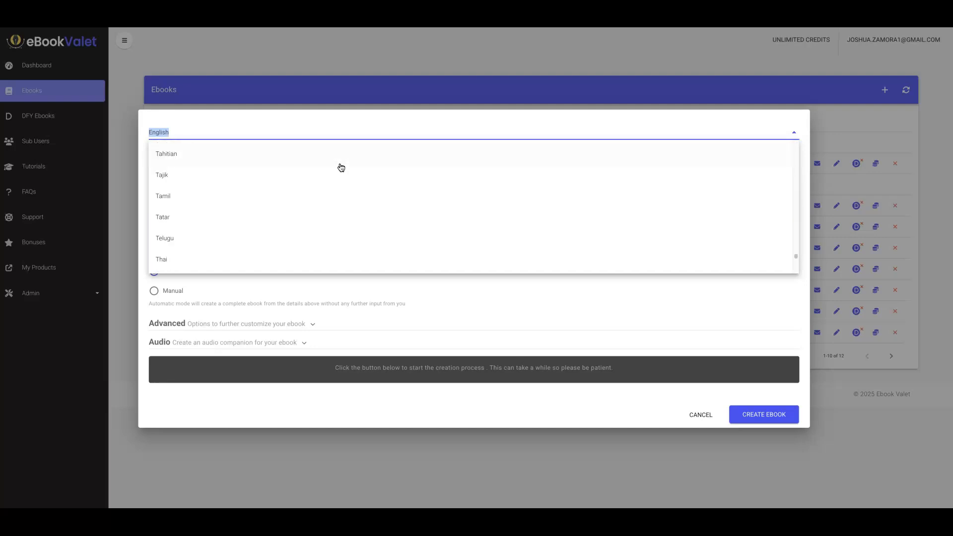
pyautogui.click(360, 119)
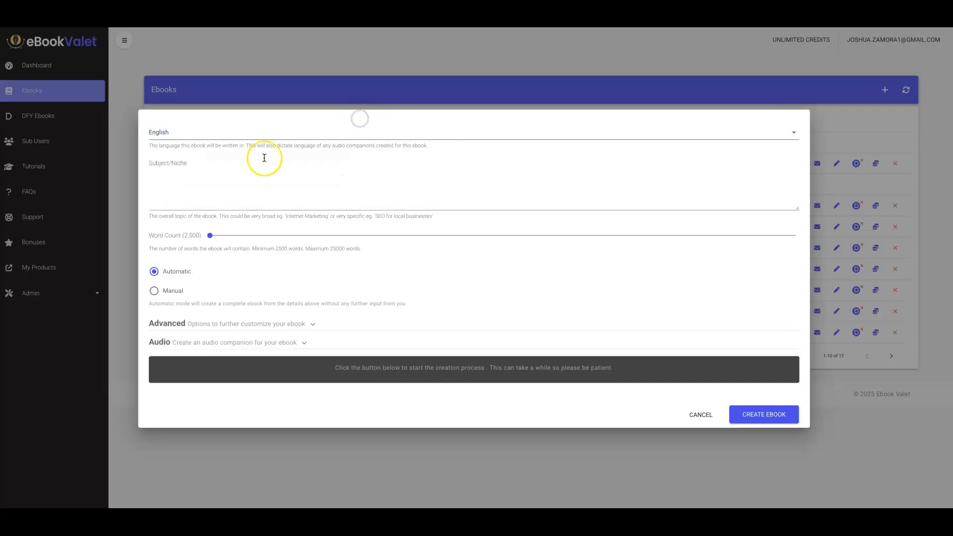
# Paste the whole life insurance subject into Subject/Niche and set the word count to 3,000.
pyautogui.click(246, 179)
pyautogui.hotkey('ctrl', 'v')
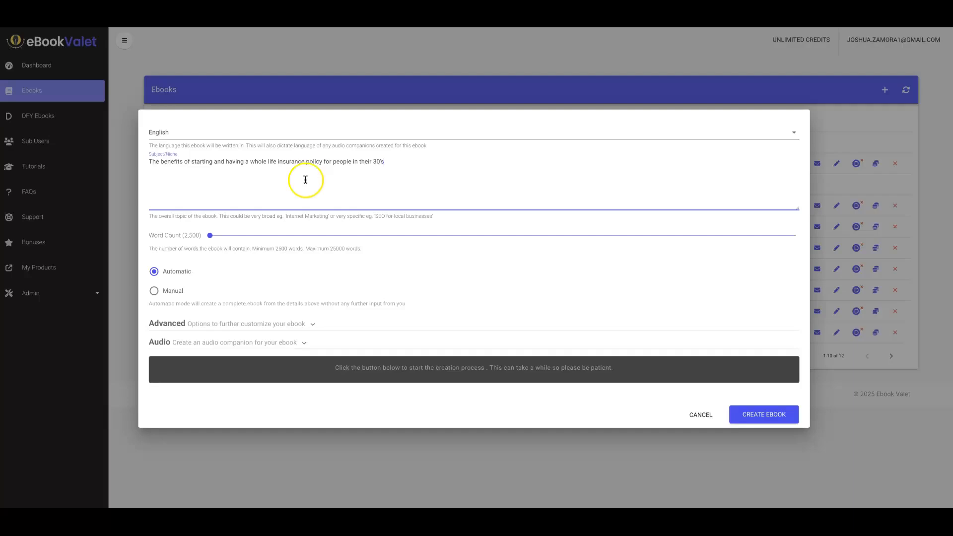
pyautogui.click(210, 236)
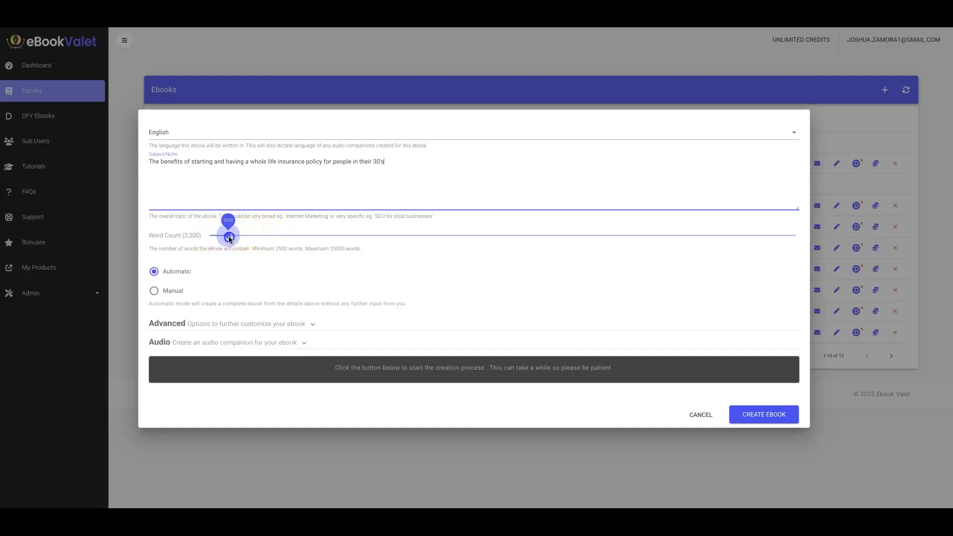
pyautogui.moveTo(224, 240); pyautogui.dragTo(224, 240)
# Highlight the key phrases "whole life insurance" and "30's" in the subject text.
pyautogui.moveTo(250, 162); pyautogui.dragTo(311, 163)
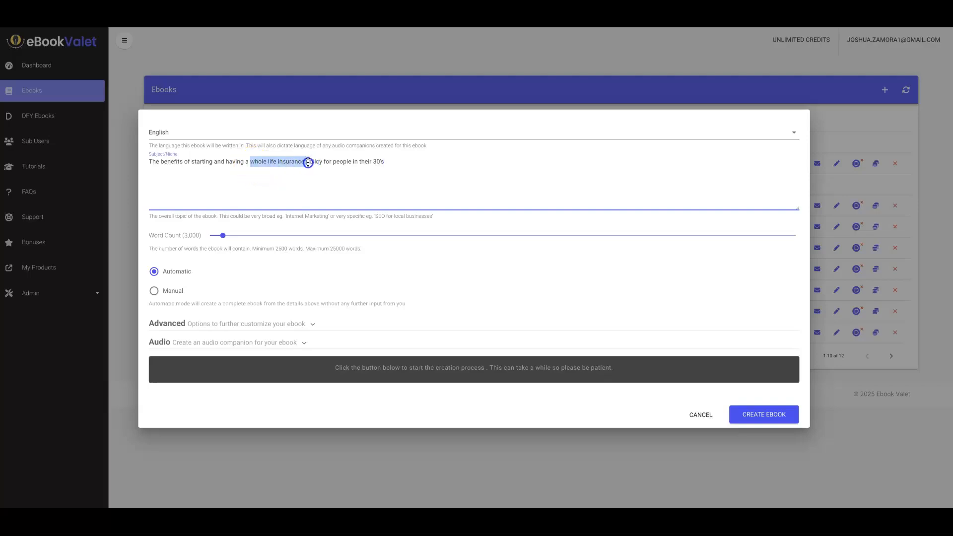
pyautogui.moveTo(373, 161); pyautogui.dragTo(386, 162)
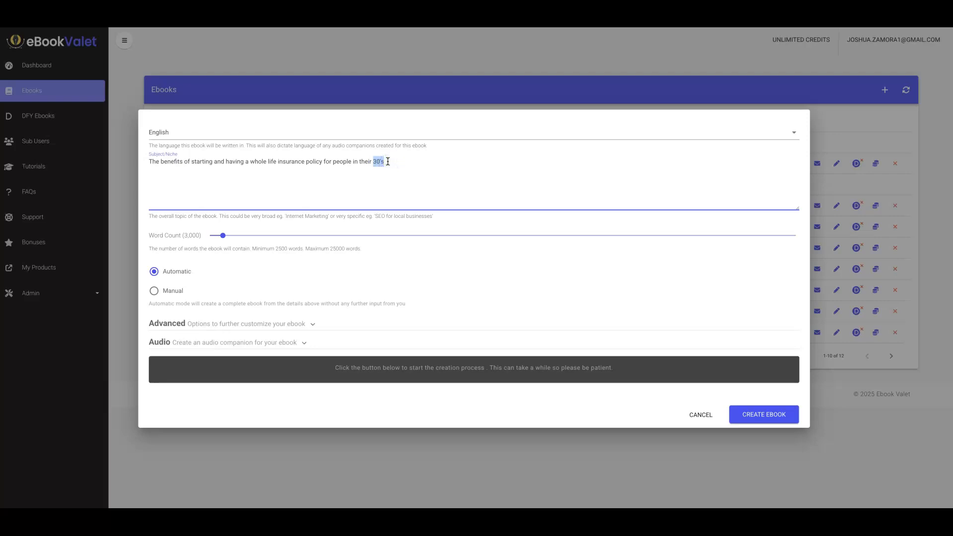
pyautogui.click(279, 169)
# Expand the Advanced options and add a first source entry.
pyautogui.click(301, 322)
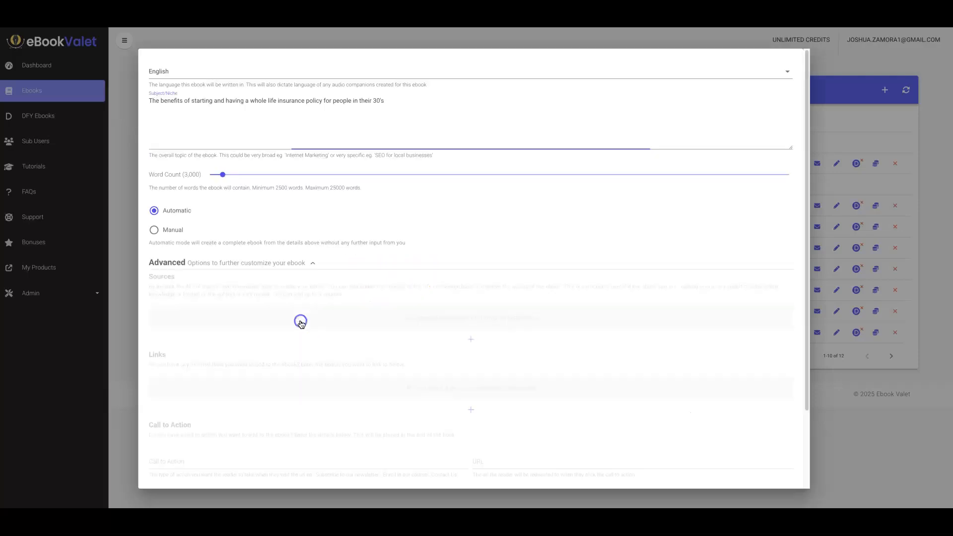
pyautogui.scroll(-1, 236, 277)
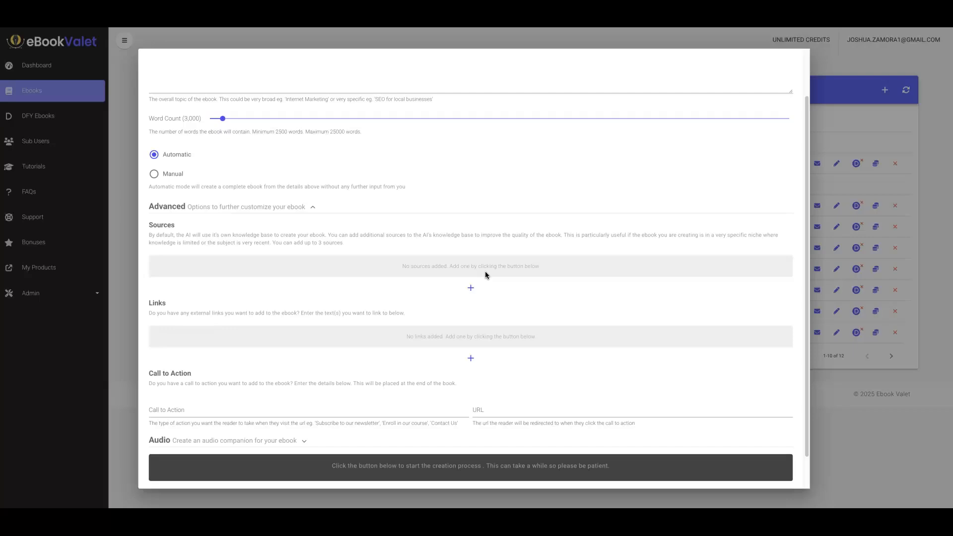
pyautogui.scroll(1, 485, 275)
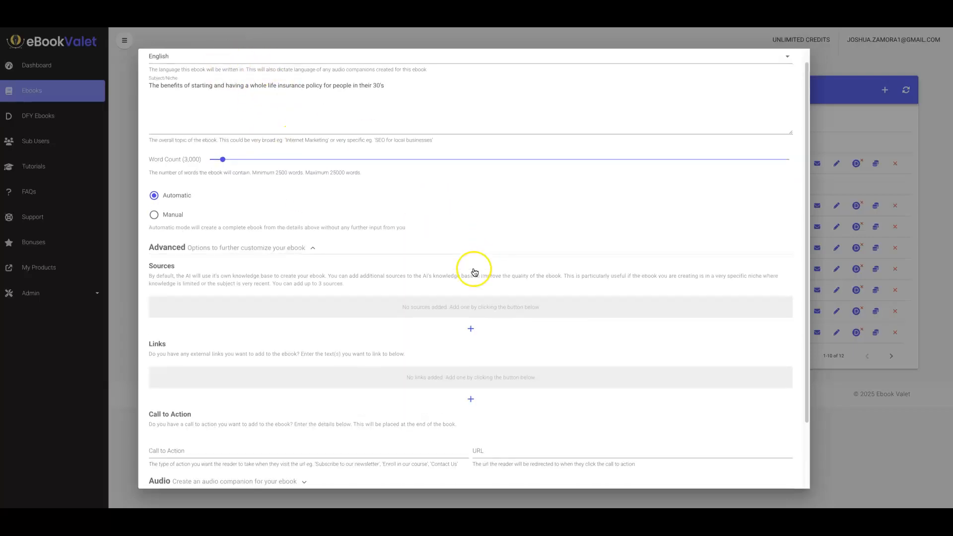
pyautogui.scroll(-1, 474, 273)
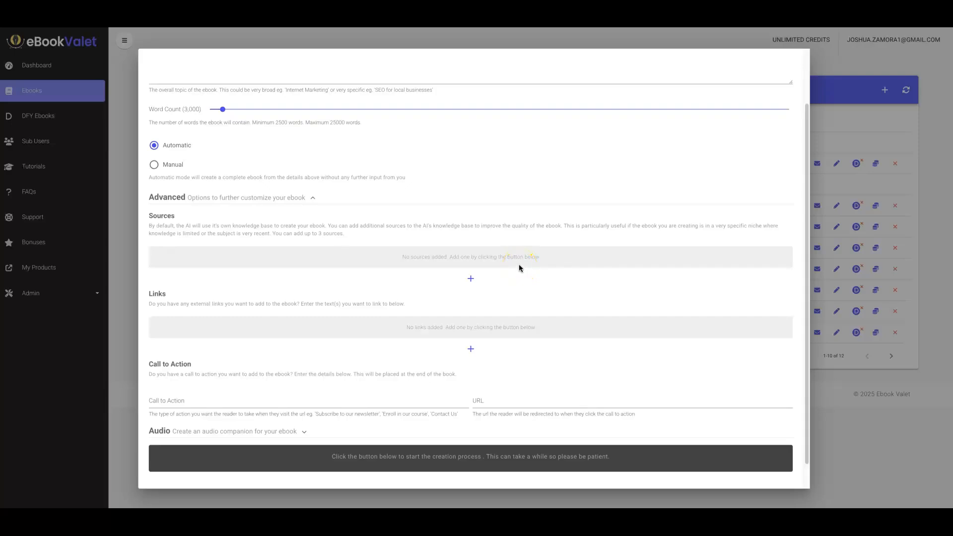
pyautogui.click(470, 278)
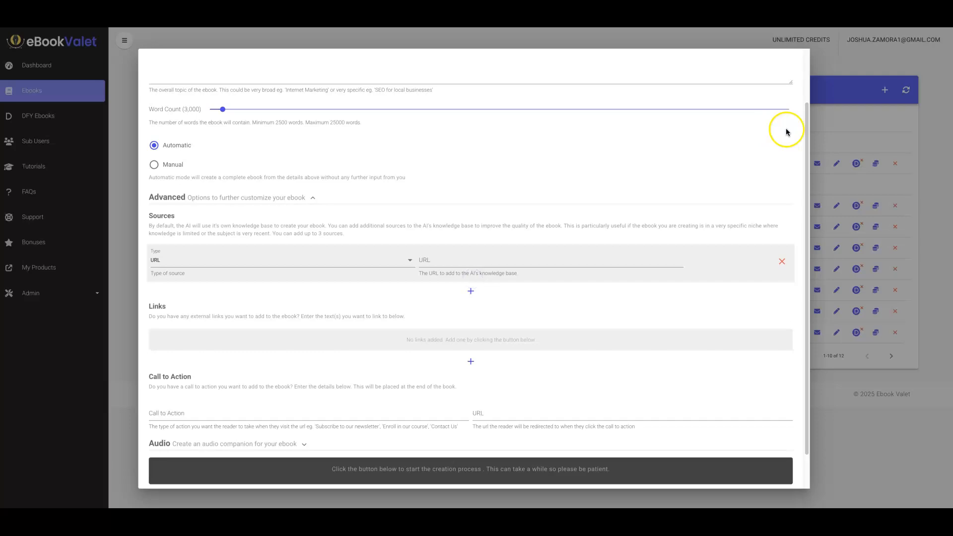
# Paste the Guardian whole life benefits page URL into the first source.
pyautogui.click(883, 10)
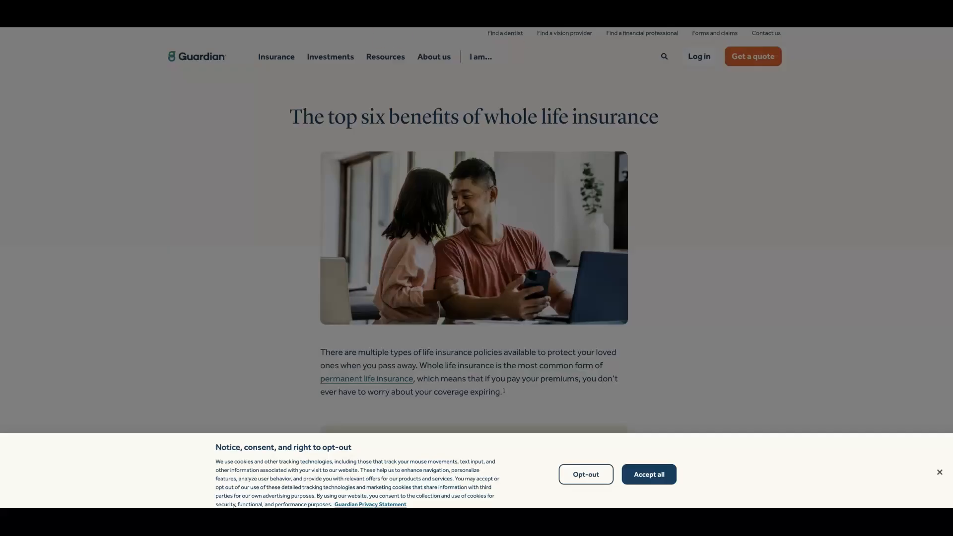
pyautogui.hotkey('ctrl', 'shift', 'Tab')
pyautogui.click(431, 259)
pyautogui.write('https://www.guardianlife.com/life-insurance/whole-life/benefits')
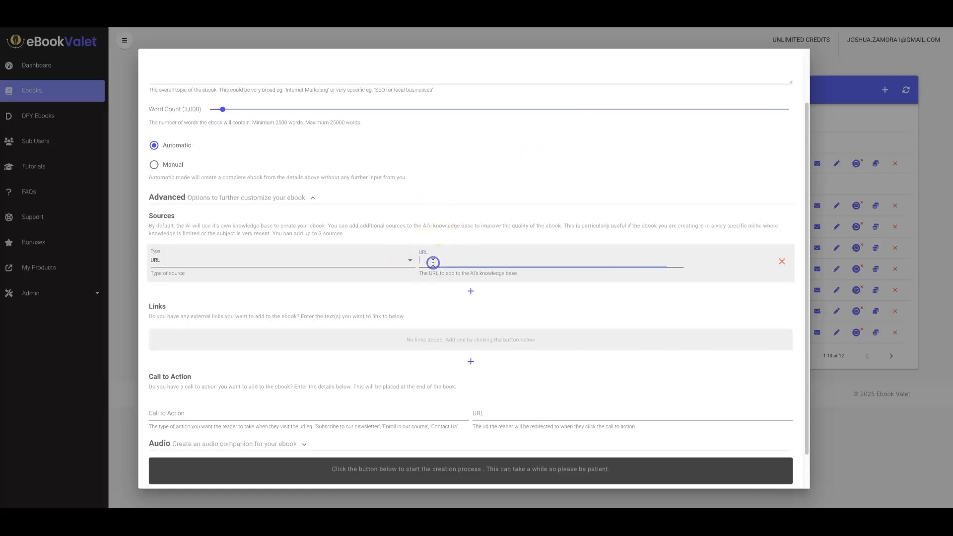
# Add a second source with the Aflac whole life insurance pros and cons URL.
pyautogui.click(471, 291)
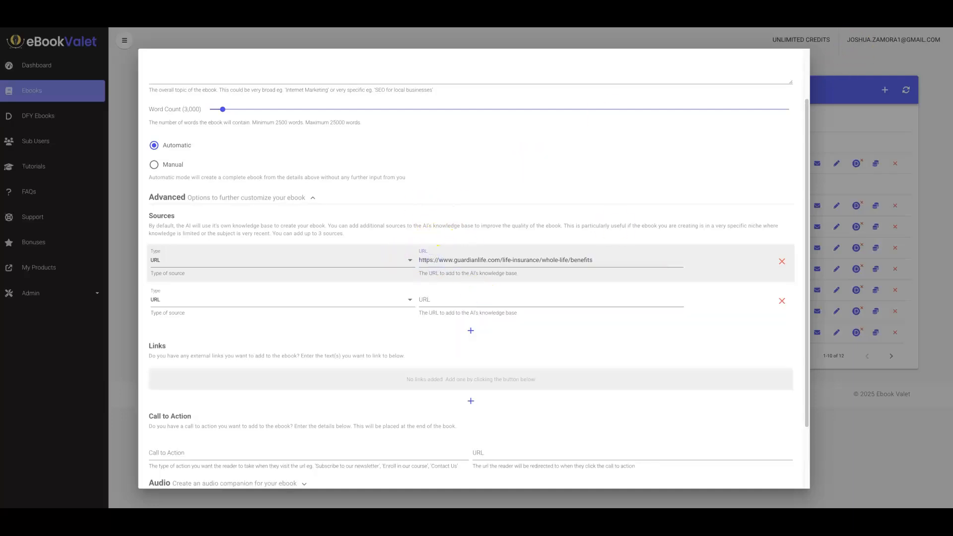
pyautogui.click(885, 10)
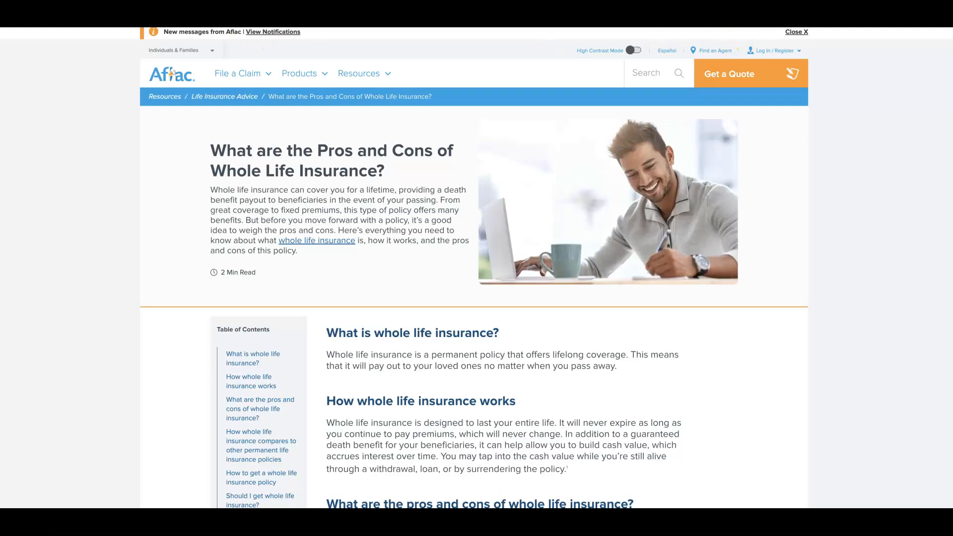
pyautogui.click(767, 10)
pyautogui.click(447, 301)
pyautogui.write('https://www.aflac.com/resources/life-insurance/whole-life-insurance-pros-and-cons.aspx')
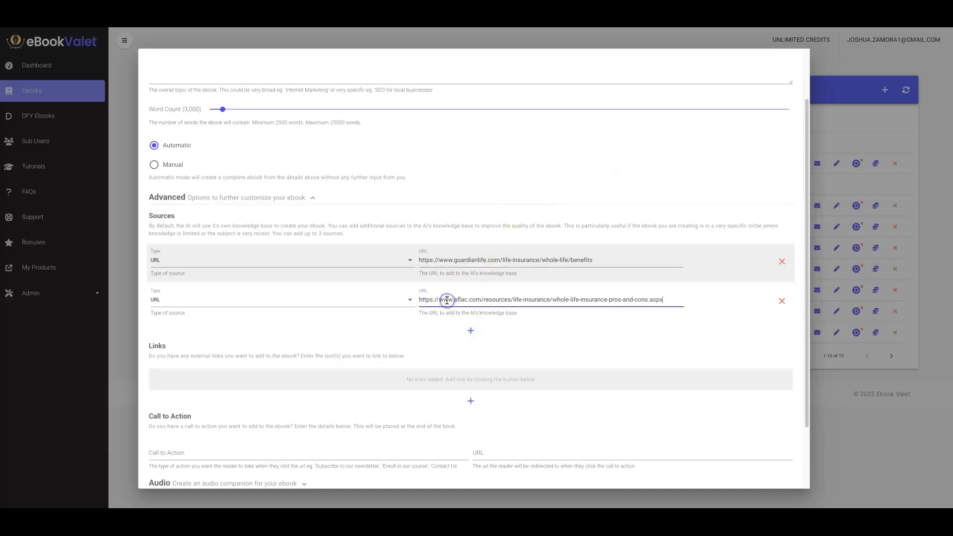
# Add a third source with the NY DFS whole life insurance pros and cons FAQ URL.
pyautogui.click(472, 331)
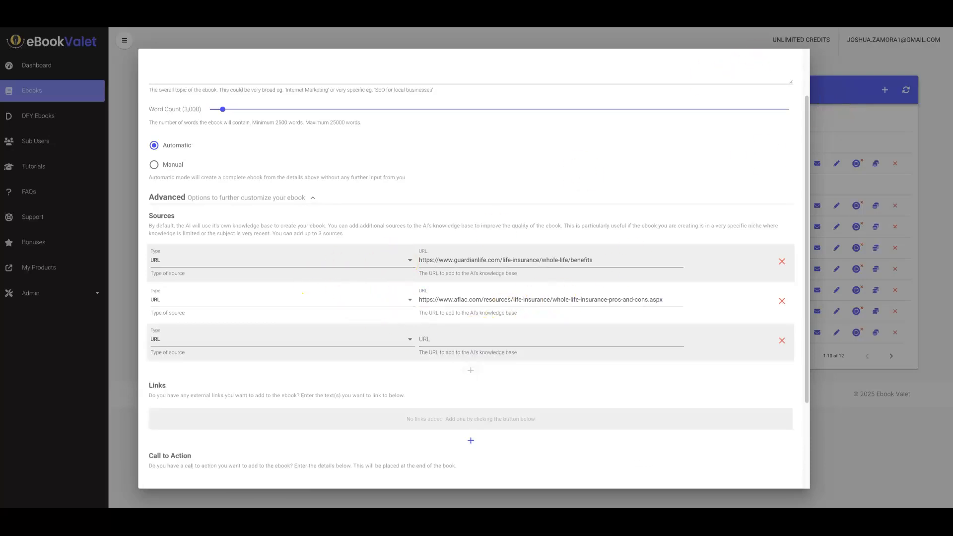
pyautogui.click(871, 11)
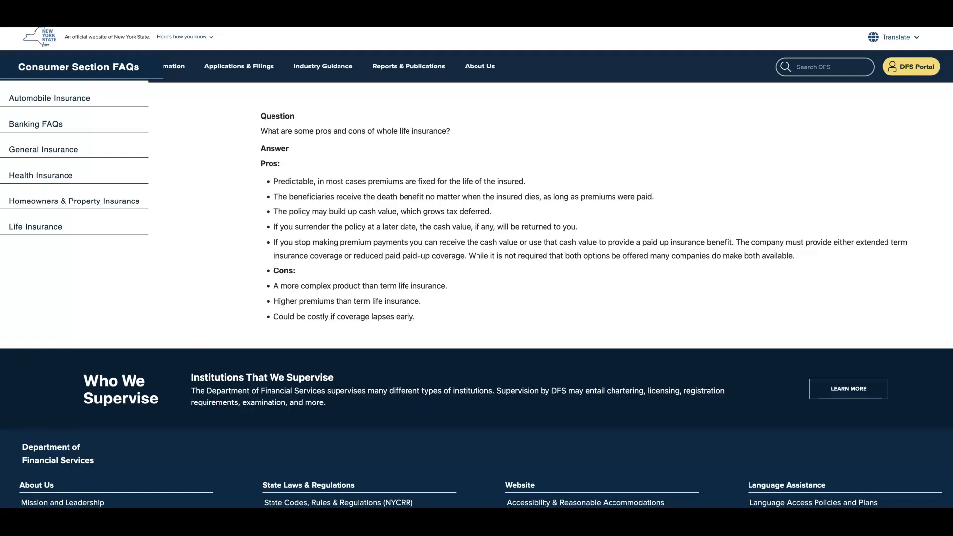
pyautogui.hotkey('ctrl', 'shift', 'Tab')
pyautogui.click(488, 340)
pyautogui.write('https://www.dfs.ny.gov/faqs/consumer-life/what-are-some-pros-and-cons-whole-life-insurance')
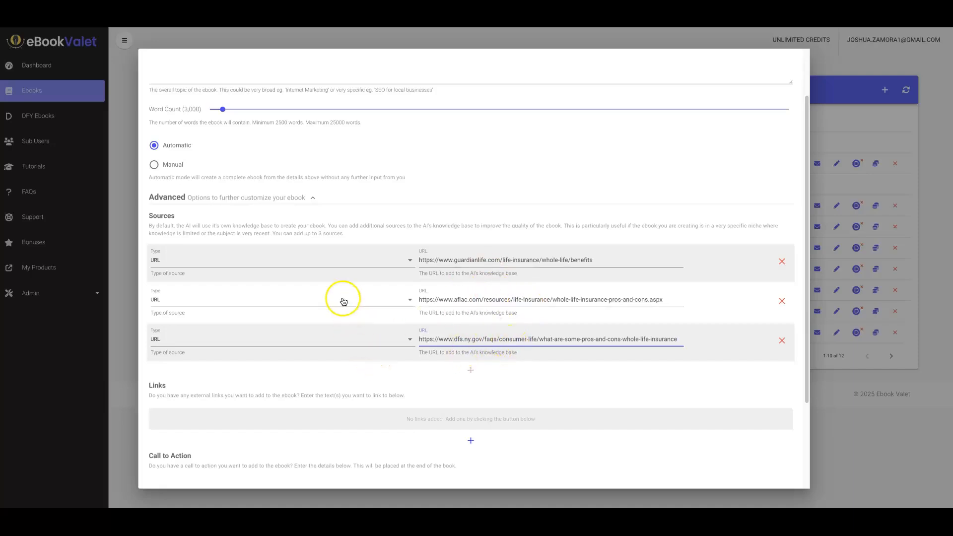
# Review the source type options for the third source, keeping URL.
pyautogui.click(408, 342)
pyautogui.click(401, 346)
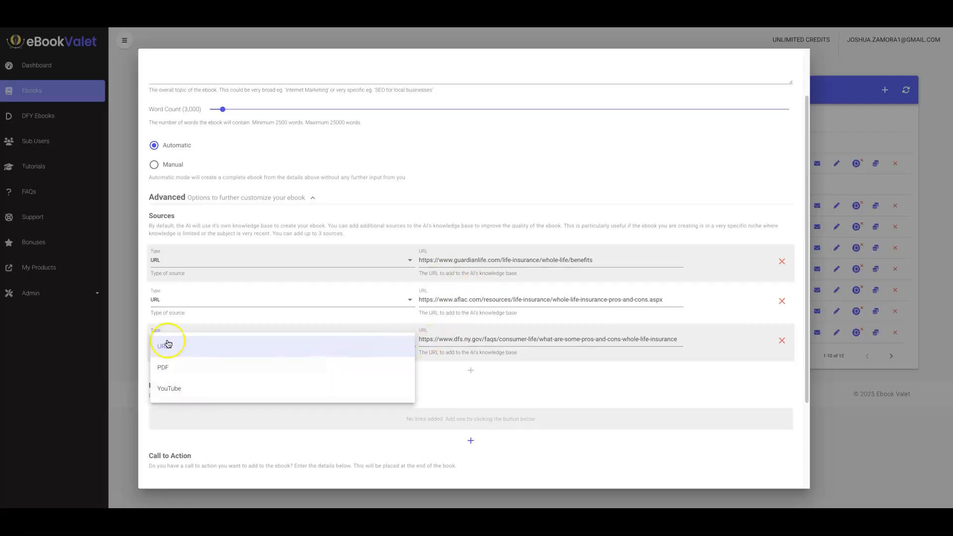
pyautogui.click(422, 241)
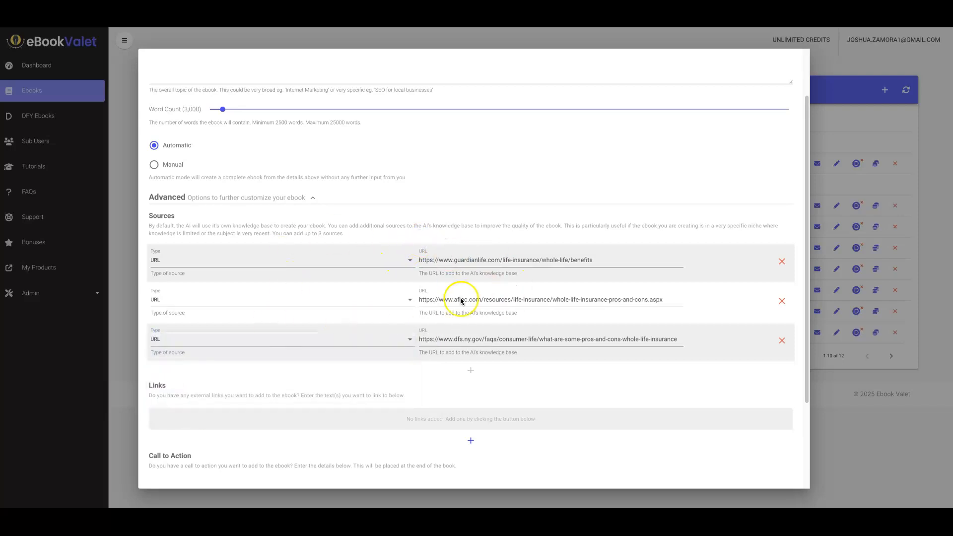
pyautogui.scroll(-1, 486, 247)
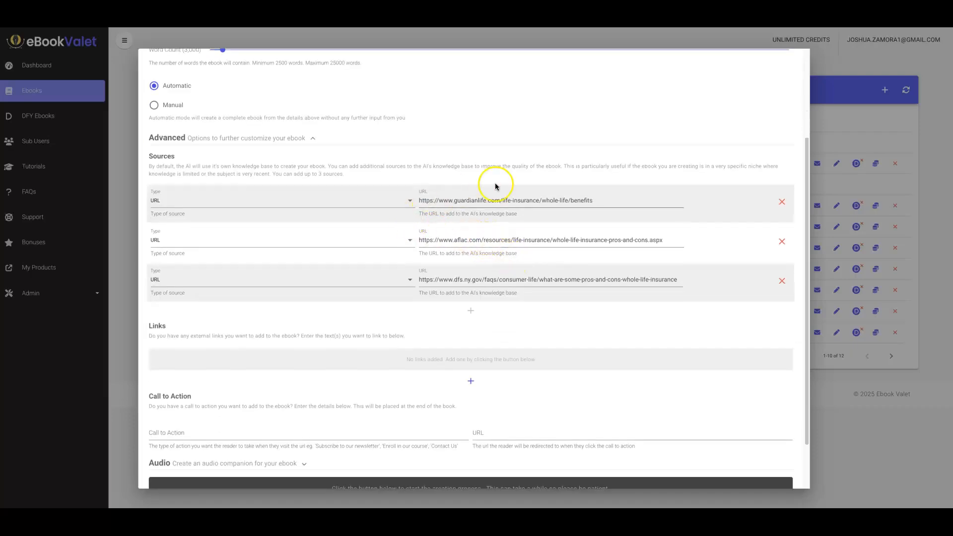
pyautogui.scroll(-1, 524, 230)
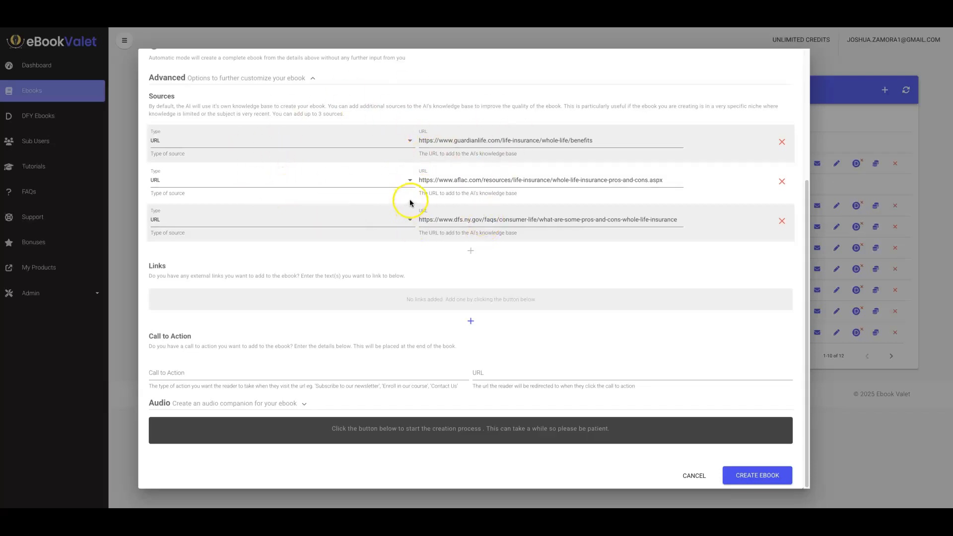
pyautogui.click(471, 321)
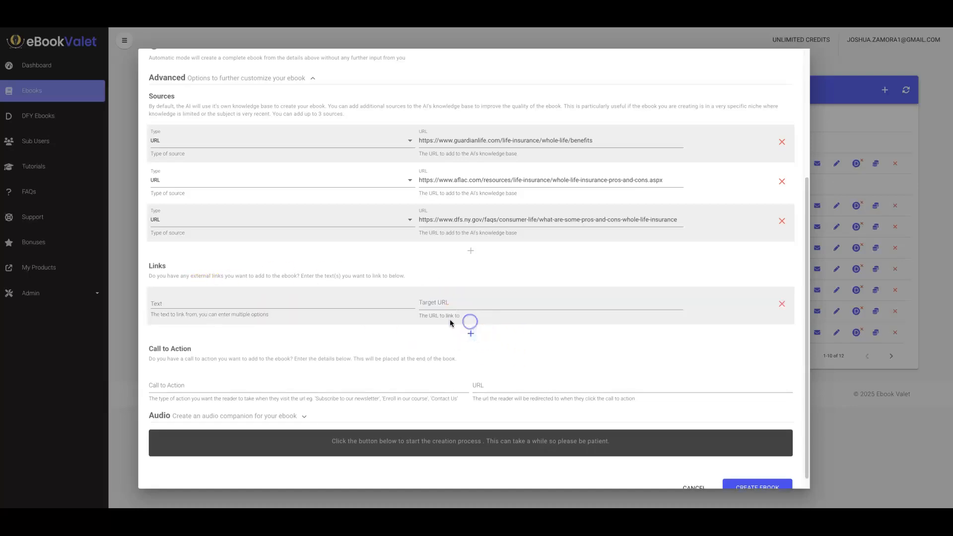
pyautogui.click(277, 304)
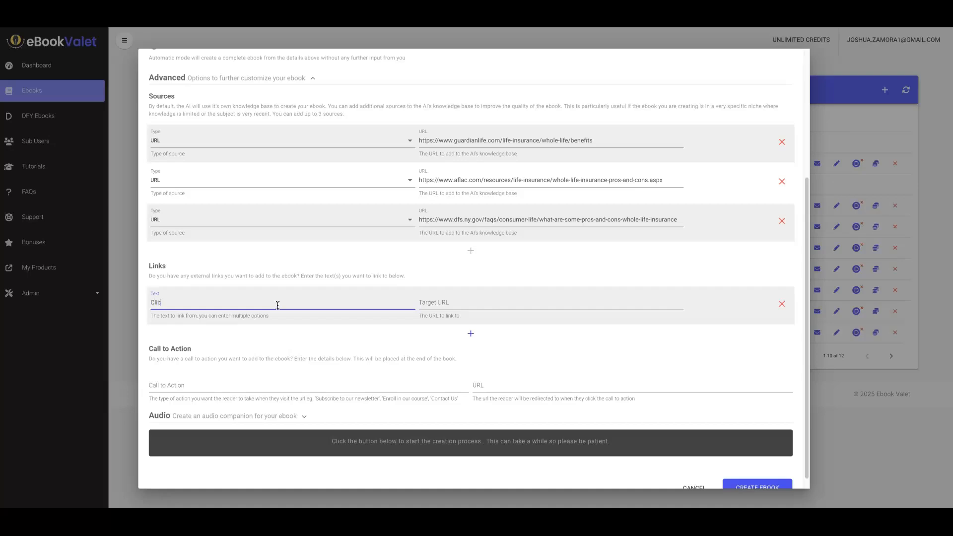
pyautogui.write('Click HEre')
pyautogui.press('Return')
pyautogui.click(448, 303)
pyautogui.write('https:')
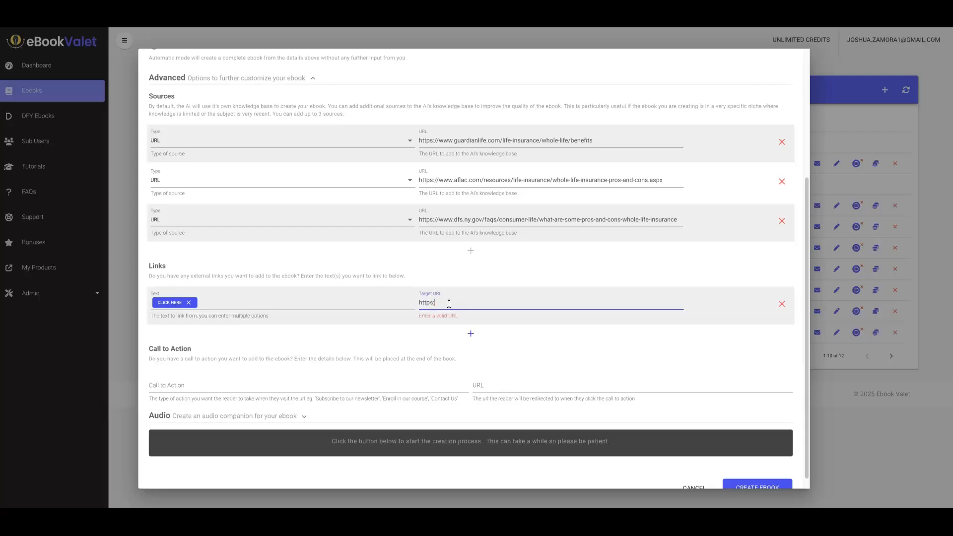
pyautogui.write('//affiliatelink.com')
pyautogui.click(469, 334)
pyautogui.click(288, 344)
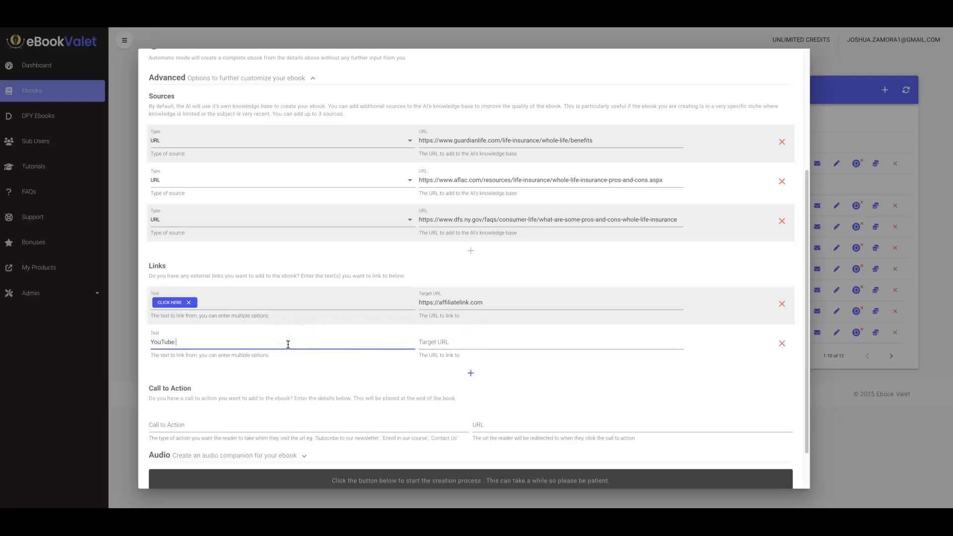
pyautogui.write('YouTube Channel')
pyautogui.click(485, 343)
pyautogui.write('https://youtuibe.com')
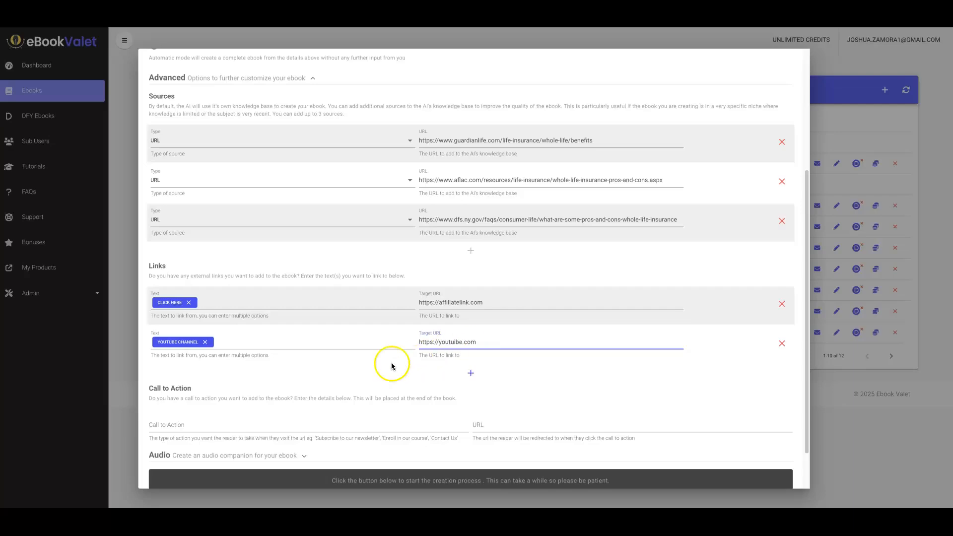
pyautogui.click(471, 373)
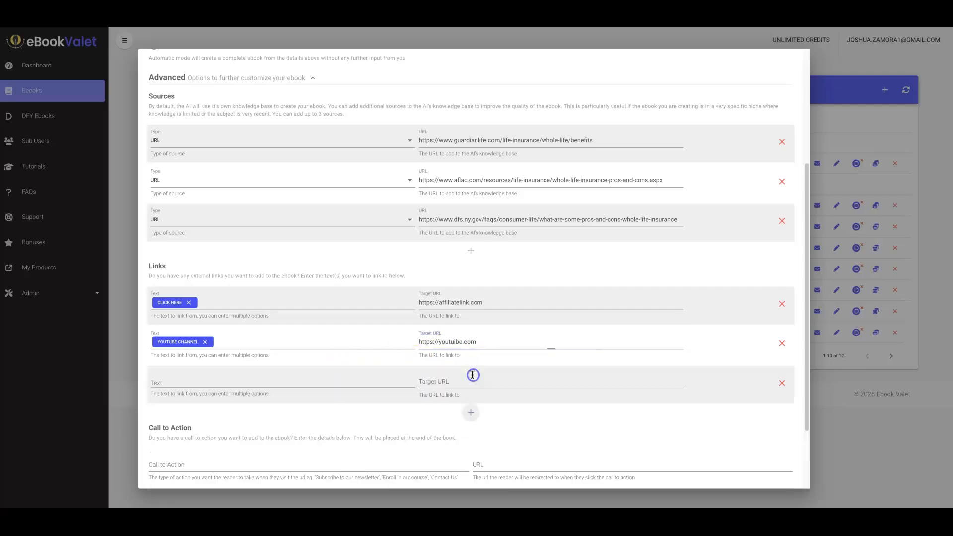
pyautogui.click(186, 383)
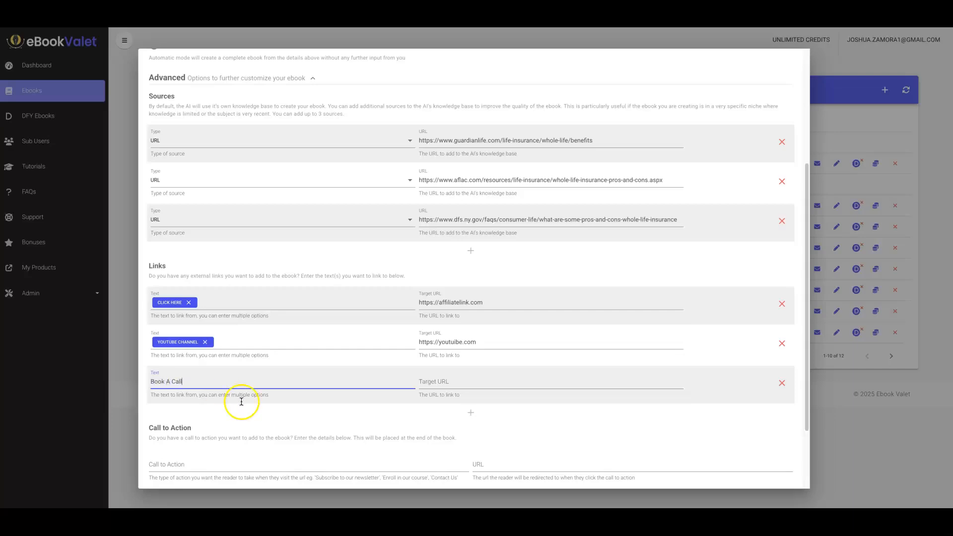
pyautogui.write('Book A Call')
pyautogui.click(449, 383)
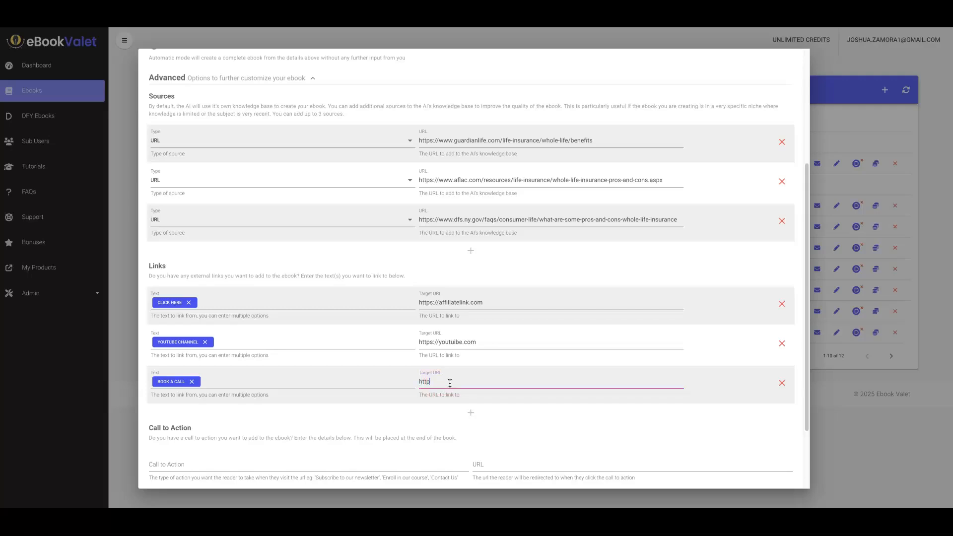
pyautogui.write('l')
pyautogui.press('BackSpace')
pyautogui.press('BackSpace')
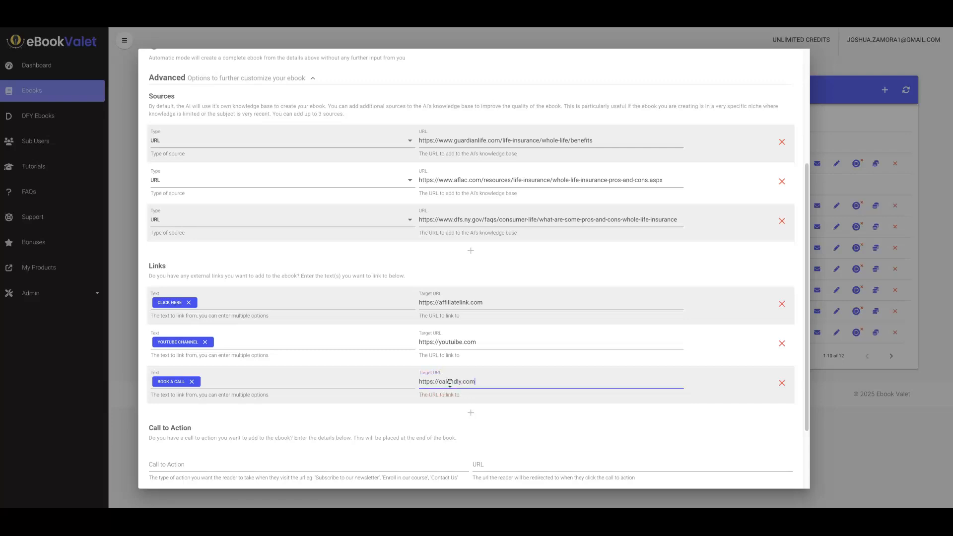
pyautogui.click(430, 411)
pyautogui.scroll(-2, 426, 408)
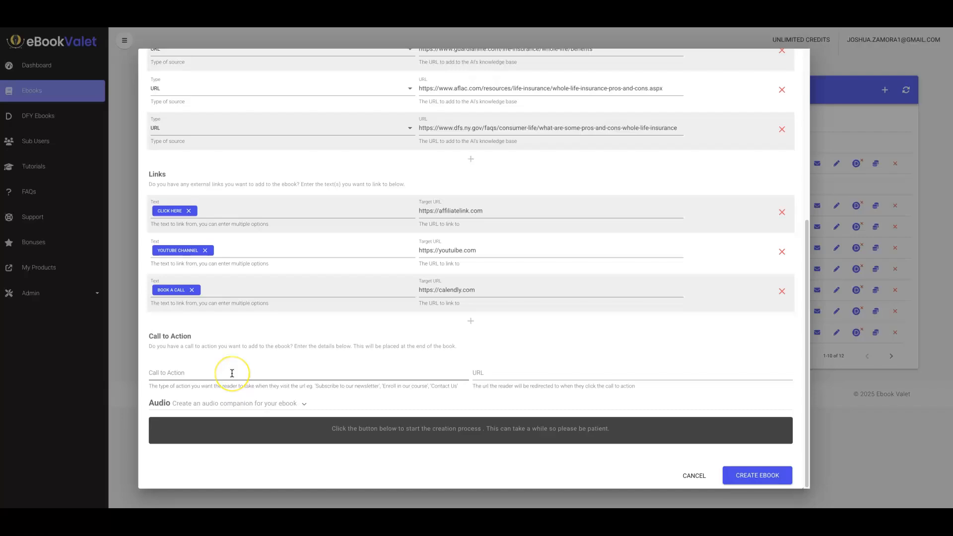
pyautogui.click(211, 378)
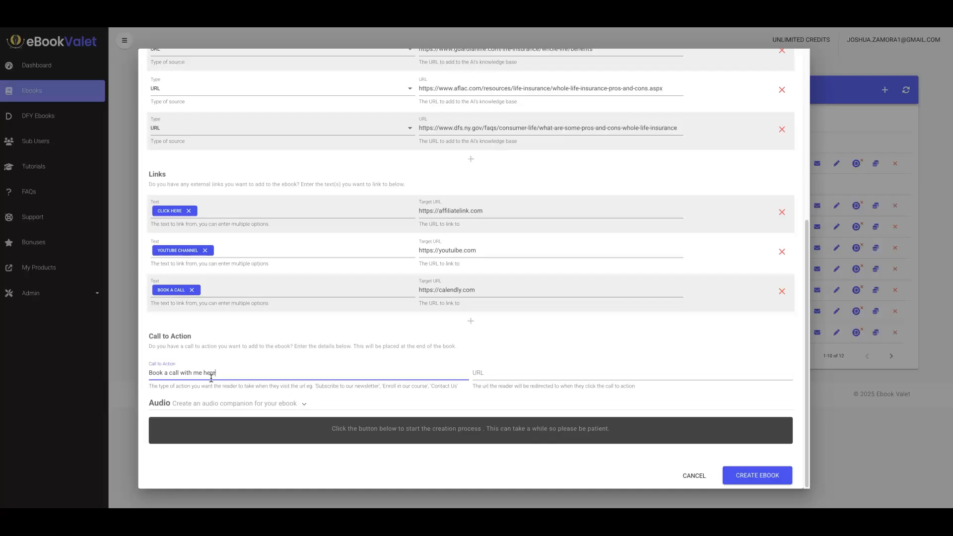
pyautogui.tripleClick(460, 289)
pyautogui.hotkey('ctrl', 'c')
pyautogui.click(510, 371)
pyautogui.hotkey('ctrl', 'v')
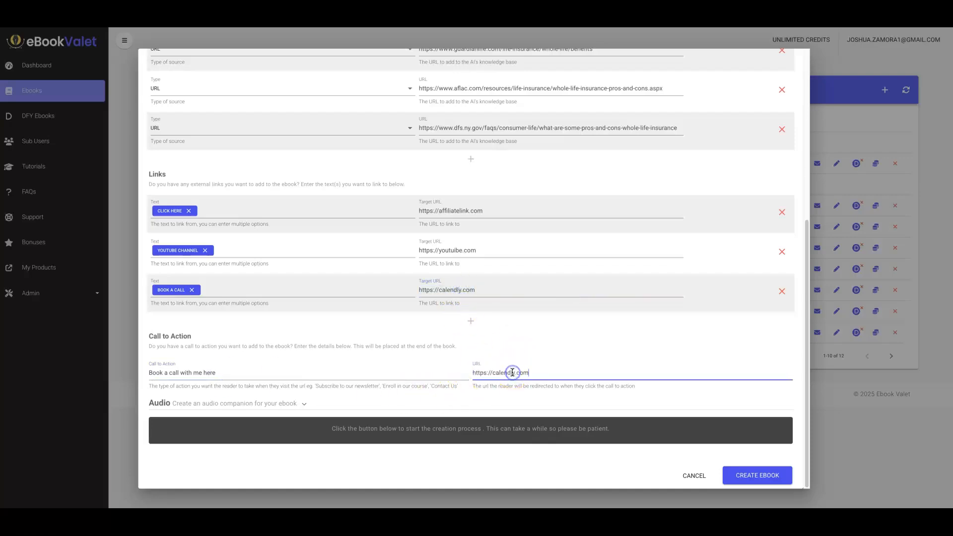
# Expand the Audio section, enable the audio companion and browse the voice list.
pyautogui.click(283, 407)
pyautogui.scroll(-3, 296, 404)
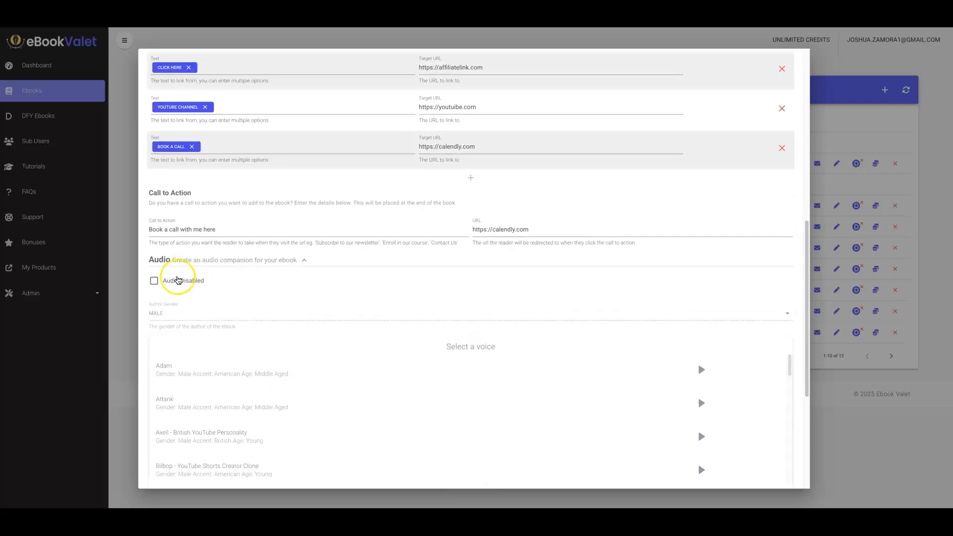
pyautogui.click(155, 281)
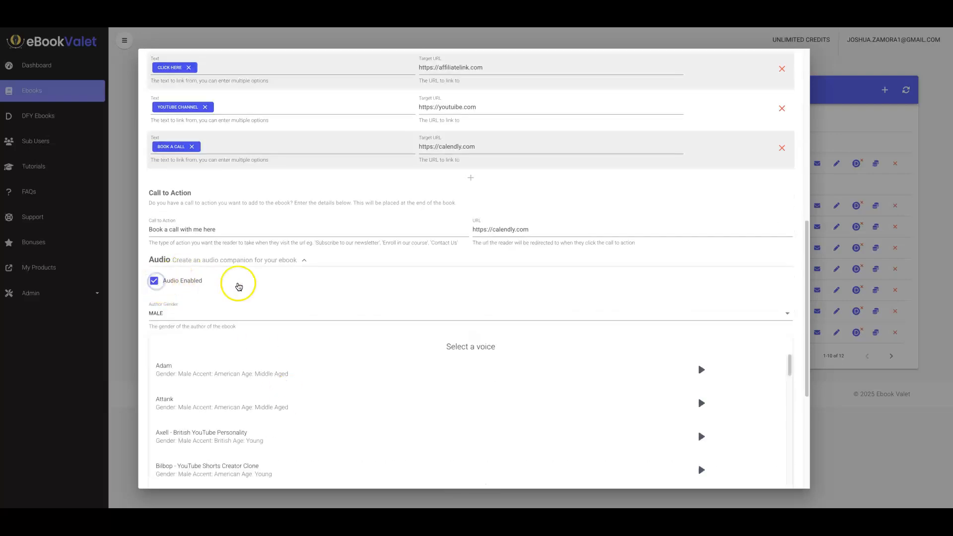
pyautogui.scroll(-1, 449, 275)
pyautogui.scroll(7, 437, 273)
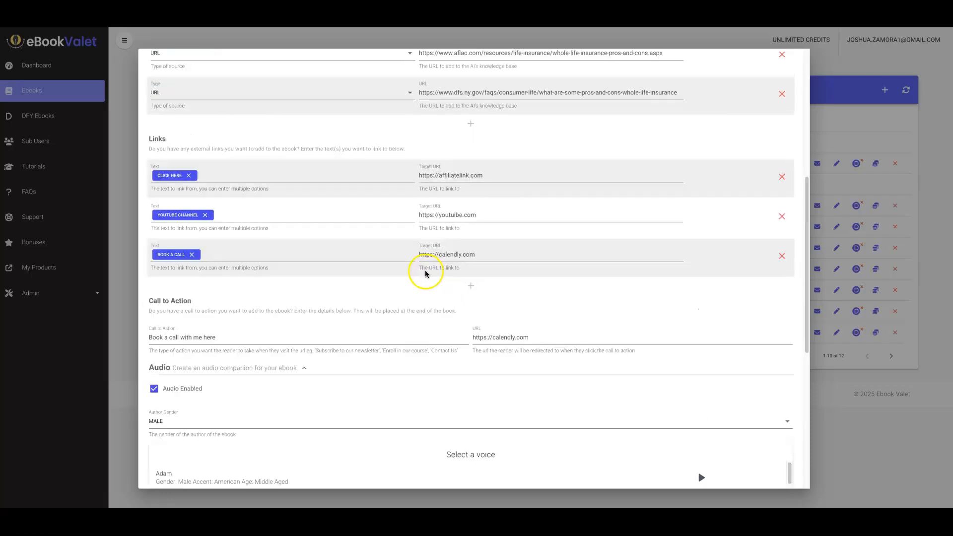
pyautogui.scroll(-2, 509, 250)
pyautogui.scroll(-8, 507, 255)
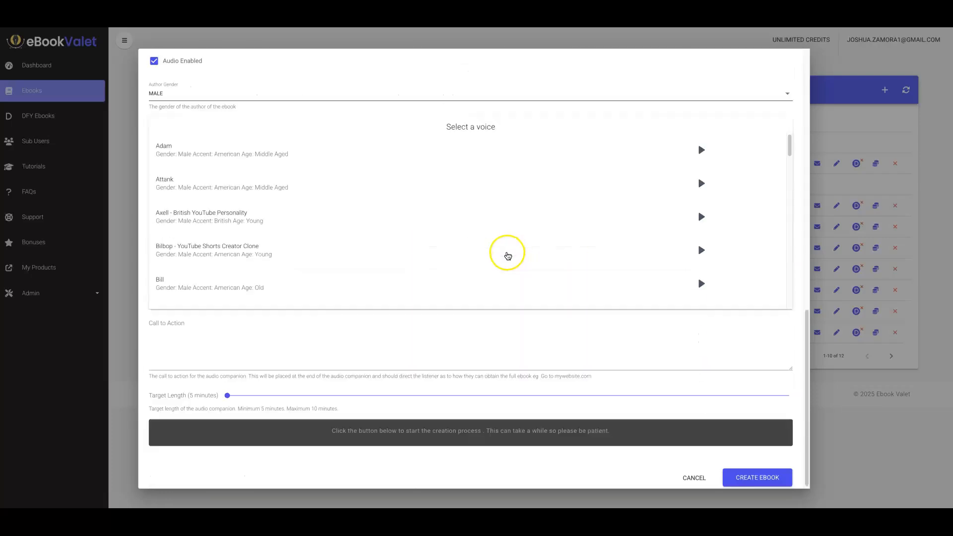
pyautogui.scroll(4, 308, 96)
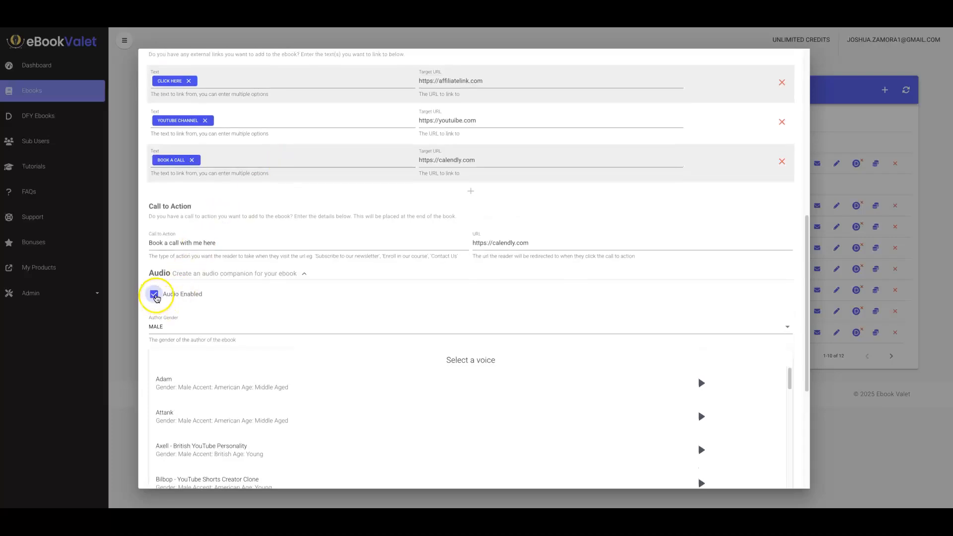
# Switch the audio companion off and back on.
pyautogui.click(155, 297)
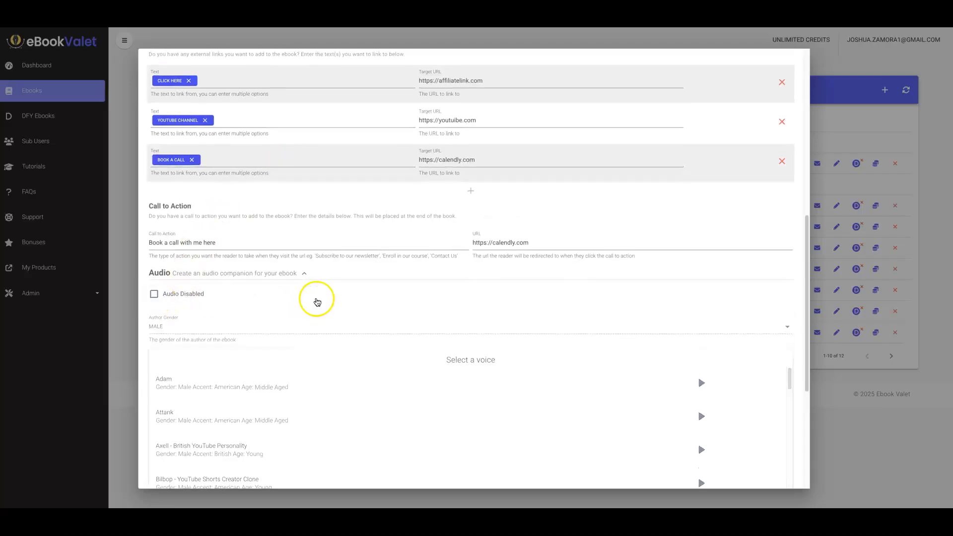
pyautogui.scroll(-3, 774, 307)
pyautogui.scroll(3, 701, 221)
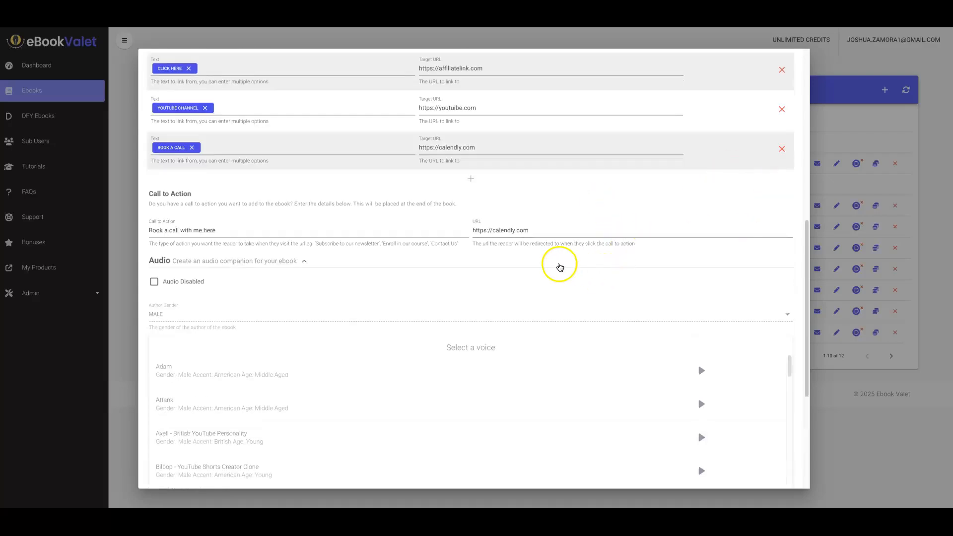
pyautogui.scroll(-5, 557, 267)
pyautogui.scroll(4, 574, 268)
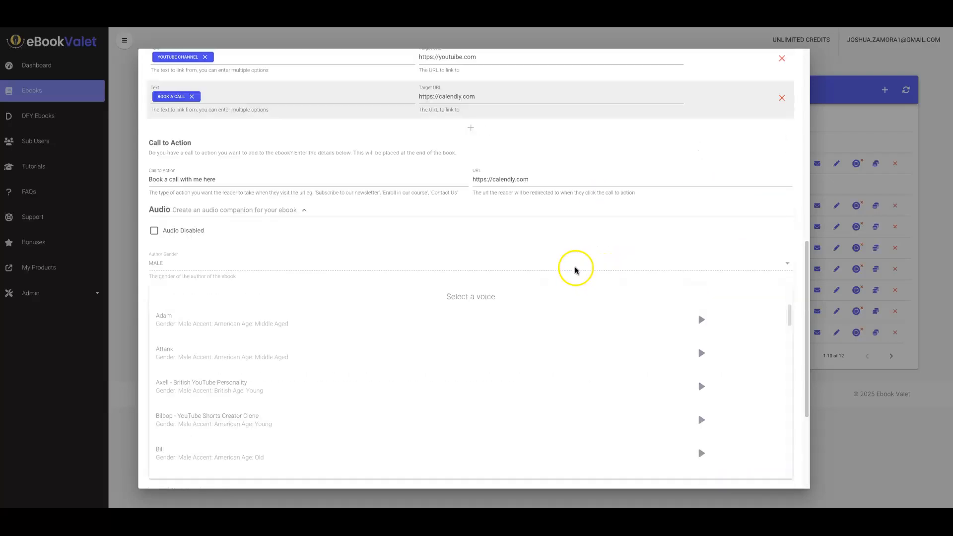
pyautogui.click(153, 248)
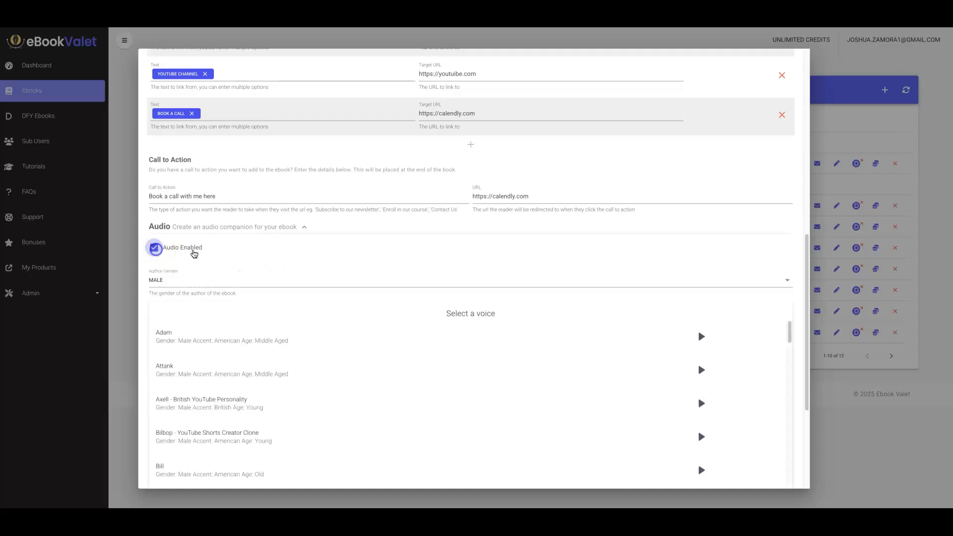
# Enter the audio call to action "Book a call with me by calling" followed by a phone number.
pyautogui.scroll(-2, 342, 253)
pyautogui.scroll(-1, 489, 268)
pyautogui.click(342, 286)
pyautogui.scroll(-3, 441, 310)
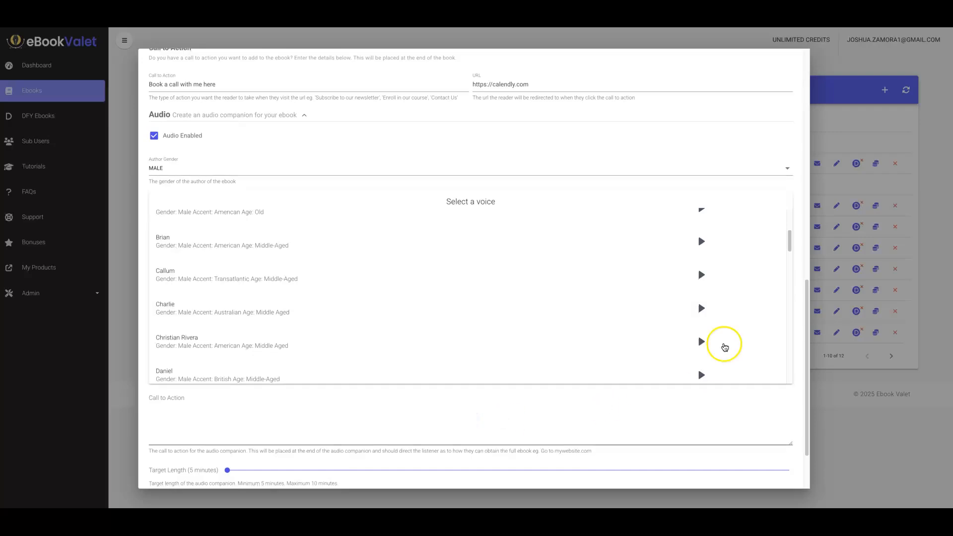
pyautogui.scroll(-2, 674, 408)
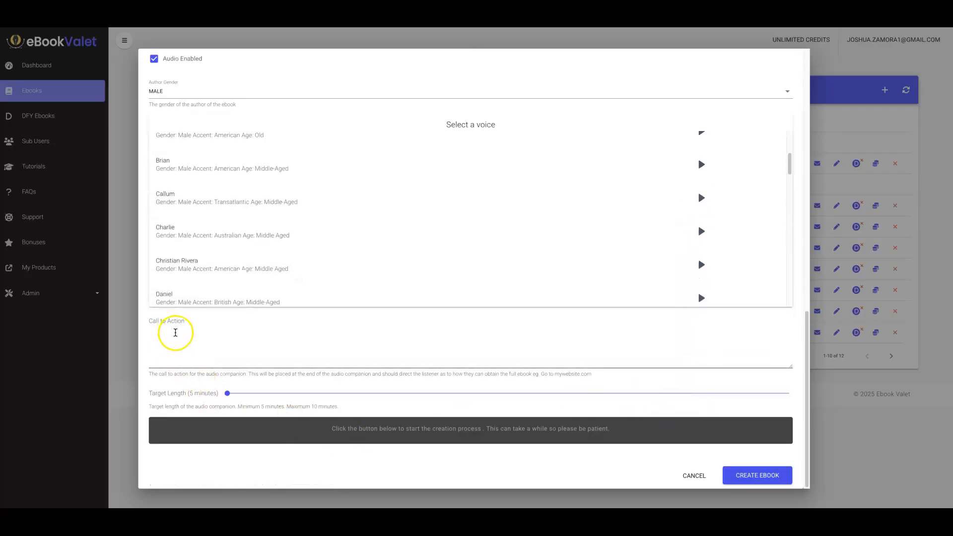
pyautogui.scroll(5, 175, 332)
pyautogui.click(210, 278)
pyautogui.tripleClick(211, 285)
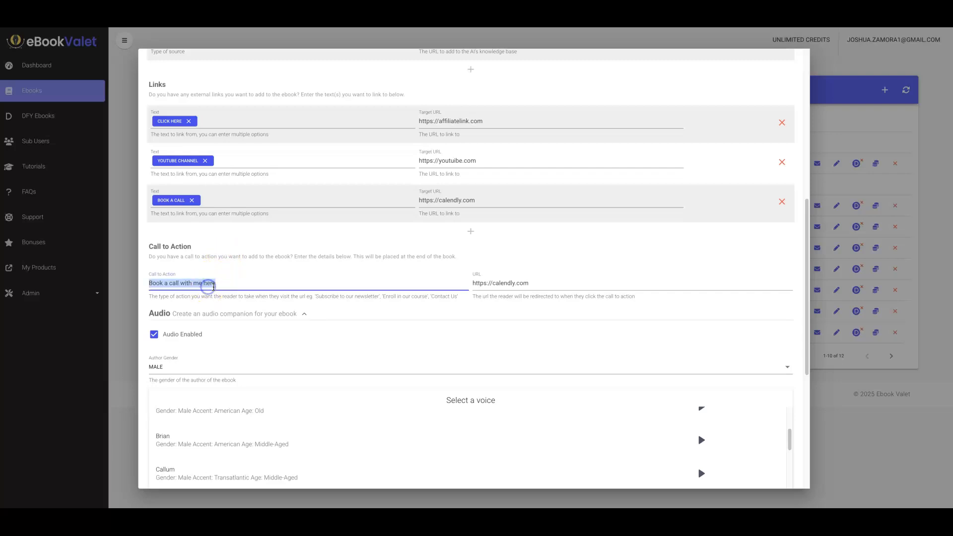
pyautogui.hotkey('ctrl', 'c')
pyautogui.scroll(-5, 213, 287)
pyautogui.click(217, 346)
pyautogui.hotkey('ctrl', 'v')
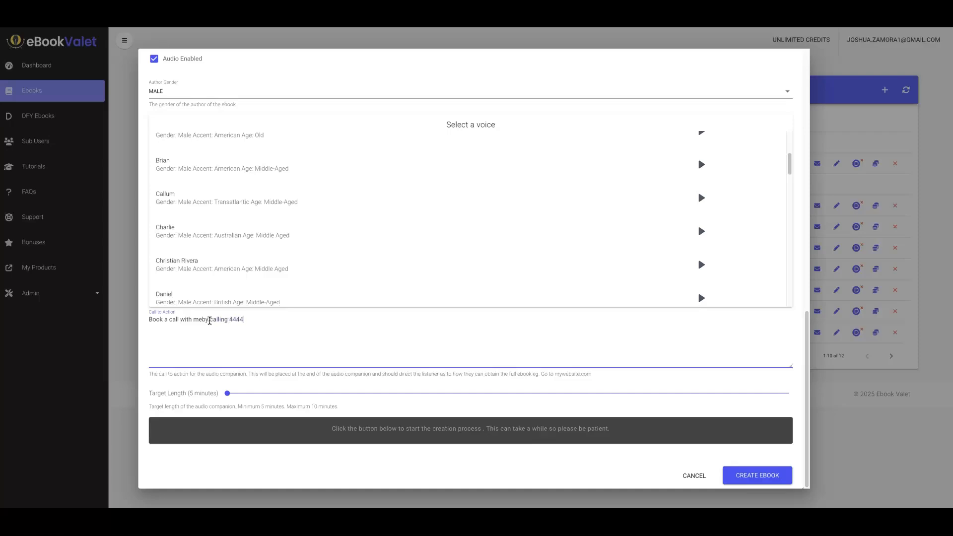
pyautogui.write('44444')
# Disable the audio companion again.
pyautogui.moveTo(226, 395)
pyautogui.mouseDown()
pyautogui.moveTo(686, 404)
pyautogui.moveTo(235, 394)
pyautogui.mouseUp()
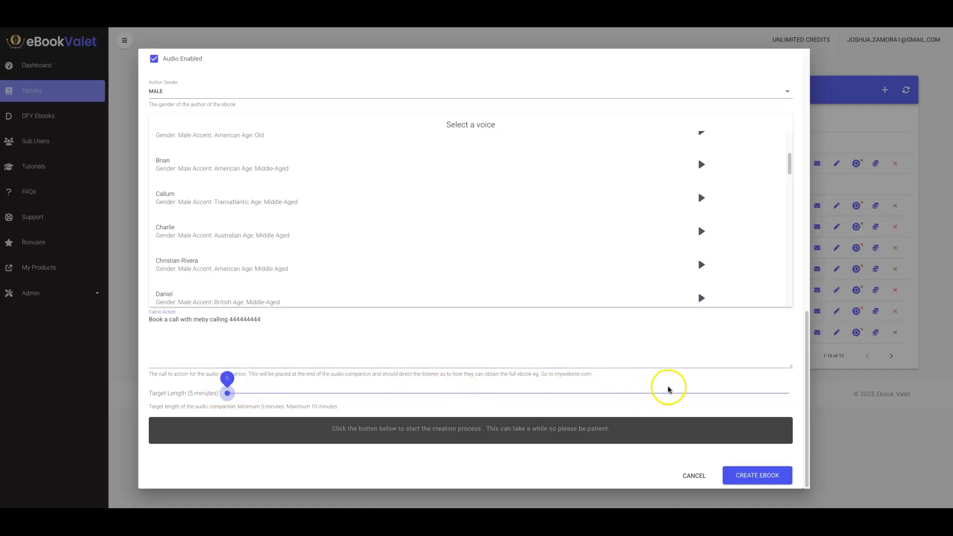
pyautogui.scroll(5, 400, 377)
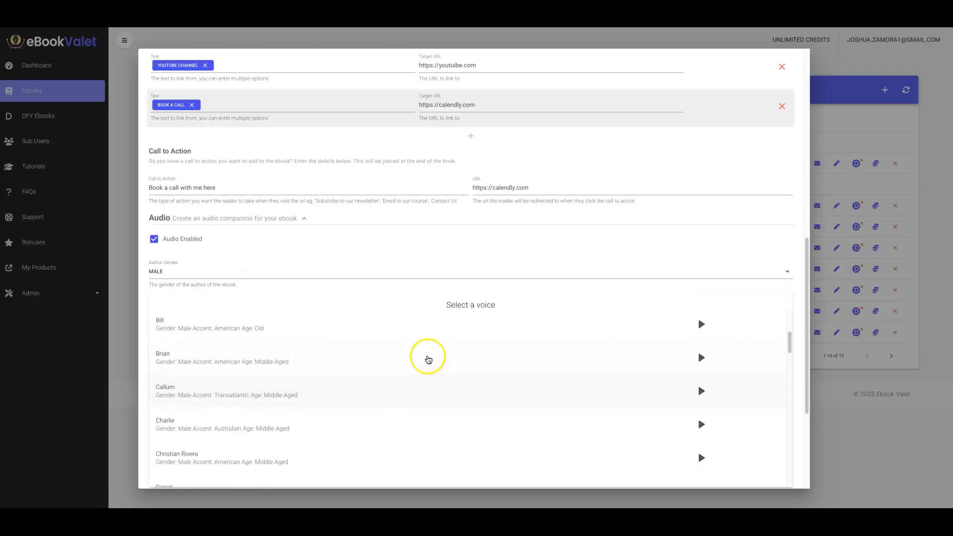
pyautogui.scroll(5, 451, 233)
pyautogui.scroll(-10, 546, 228)
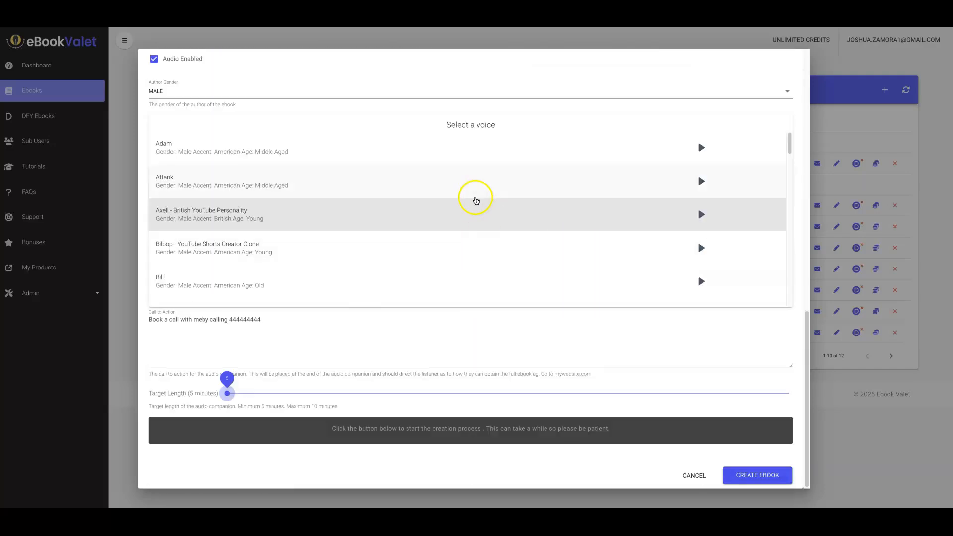
pyautogui.scroll(6, 589, 127)
pyautogui.click(155, 398)
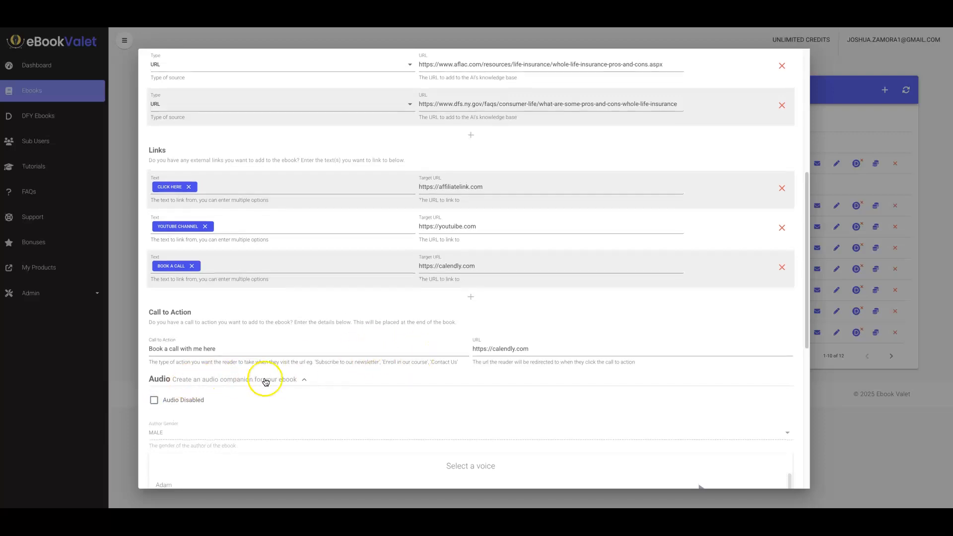
# Review the settings and start creating the ebook.
pyautogui.scroll(5, 400, 276)
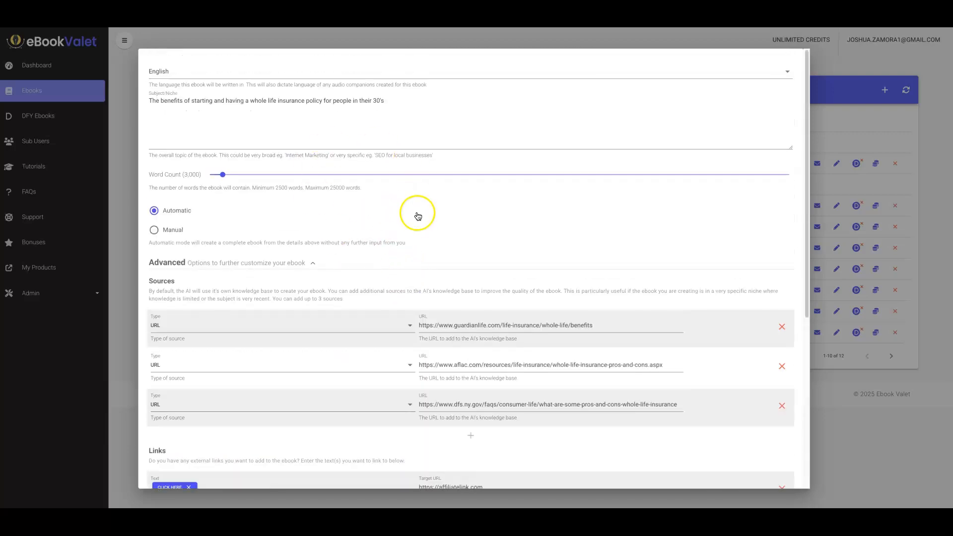
pyautogui.scroll(-5, 466, 235)
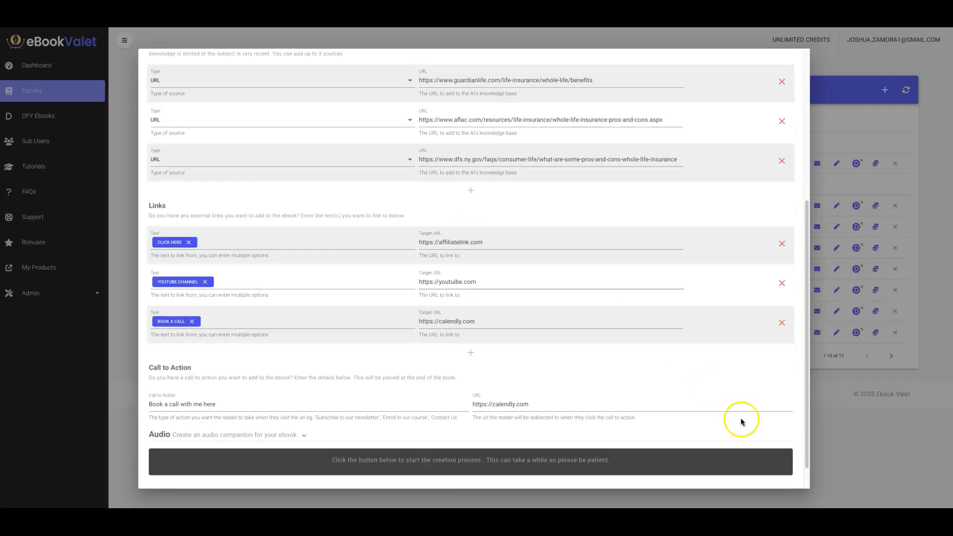
pyautogui.scroll(-2, 745, 436)
pyautogui.click(766, 472)
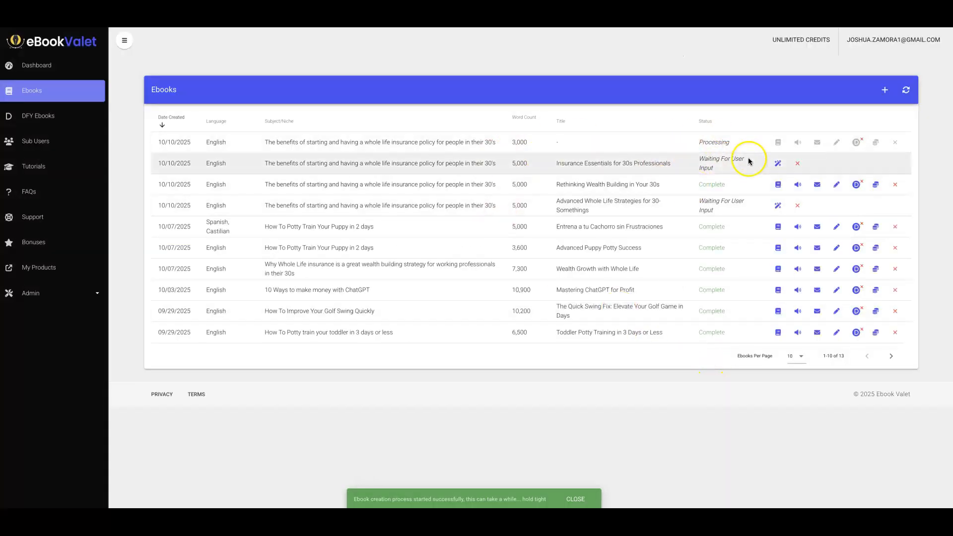
# Start another new ebook with the subject "The benefits of starting and having a whole life insurance policy for people in their 30's".
pyautogui.tripleClick(447, 144)
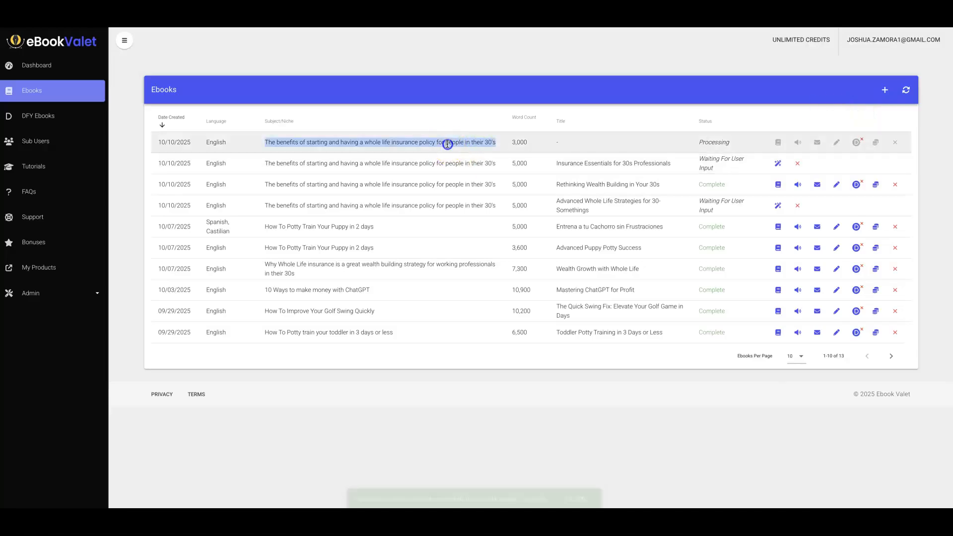
pyautogui.click(881, 91)
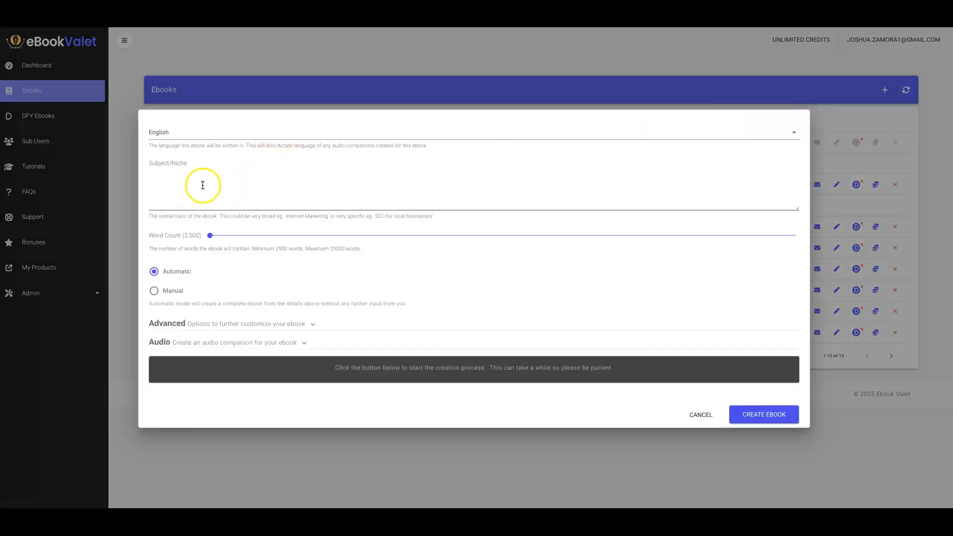
pyautogui.click(205, 181)
pyautogui.hotkey('ctrl', 'v')
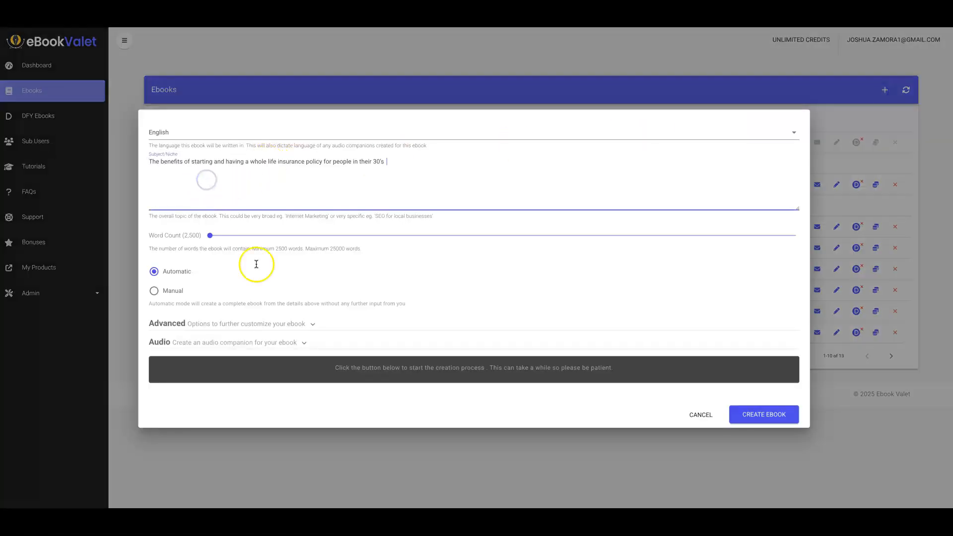
# Switch the new ebook to Manual mode, set the word count to 3,000 and create it.
pyautogui.click(152, 291)
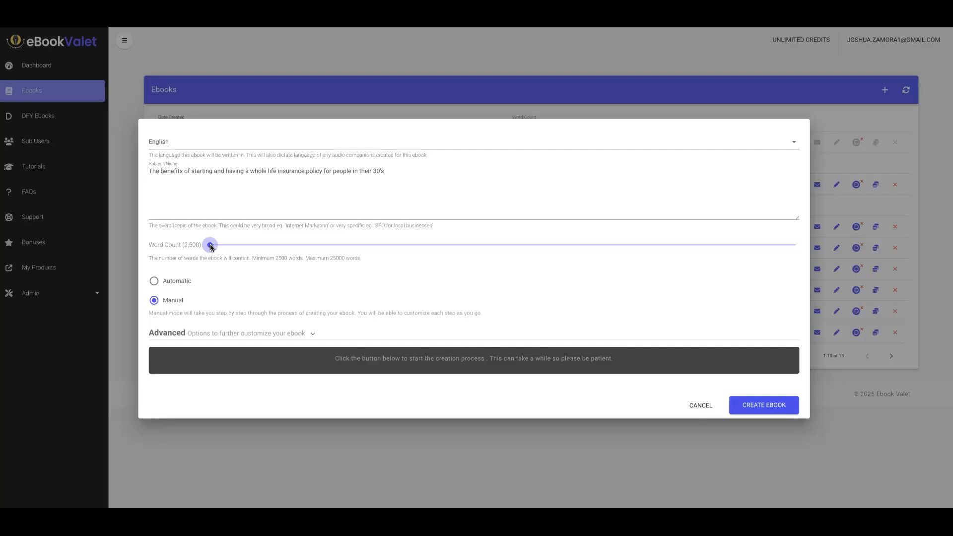
pyautogui.moveTo(211, 246)
pyautogui.mouseDown()
pyautogui.moveTo(251, 247)
pyautogui.moveTo(230, 248)
pyautogui.mouseUp()
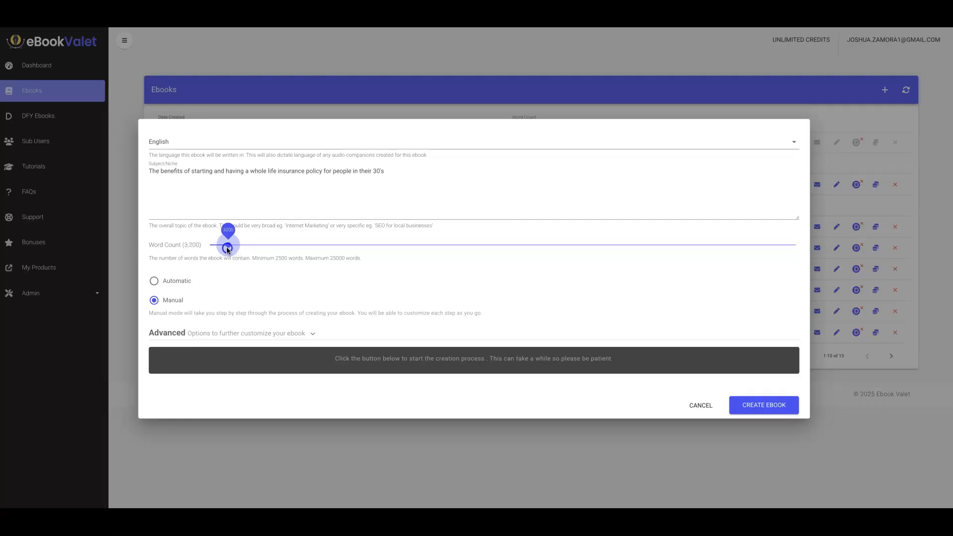
pyautogui.moveTo(223, 250); pyautogui.dragTo(223, 250)
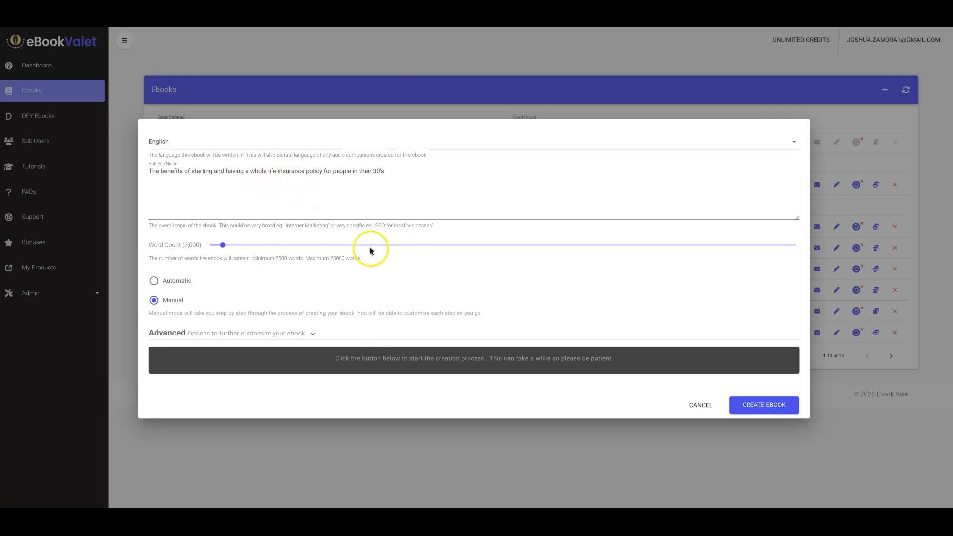
pyautogui.click(766, 404)
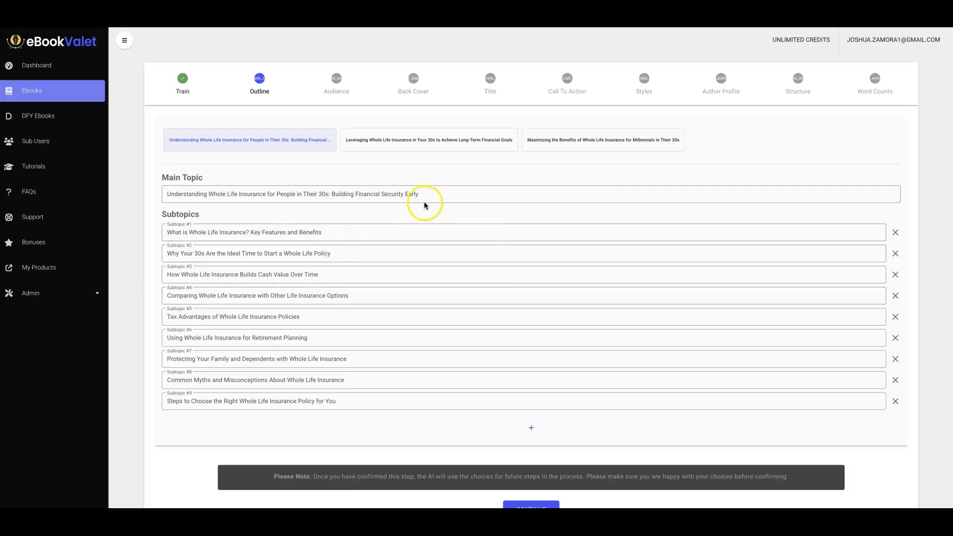
# Examine the second and third suggested outlines with their subtopics.
pyautogui.click(391, 145)
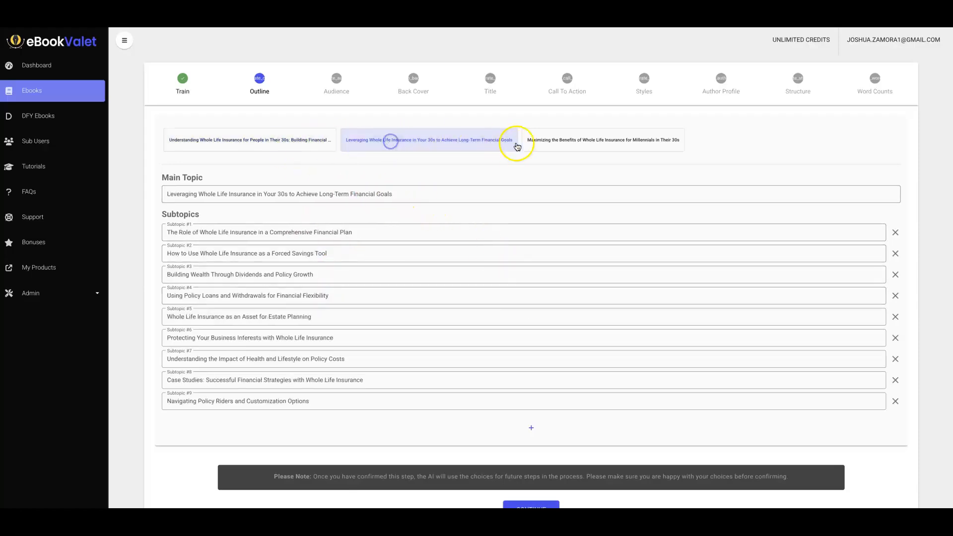
pyautogui.click(530, 148)
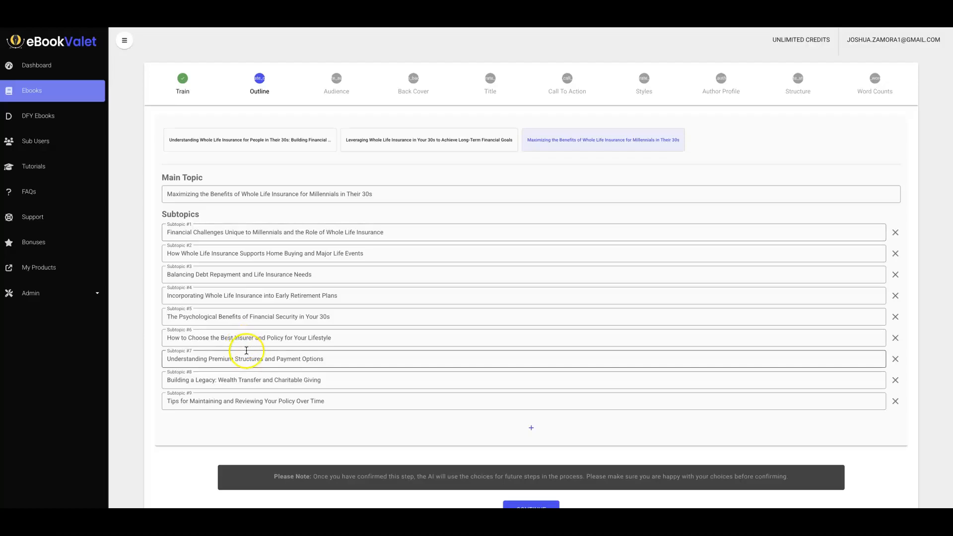
# Choose the outline "Understanding Whole Life Insurance for People in Their 30s: Building Financial Security Early" and confirm it.
pyautogui.click(403, 143)
pyautogui.click(270, 139)
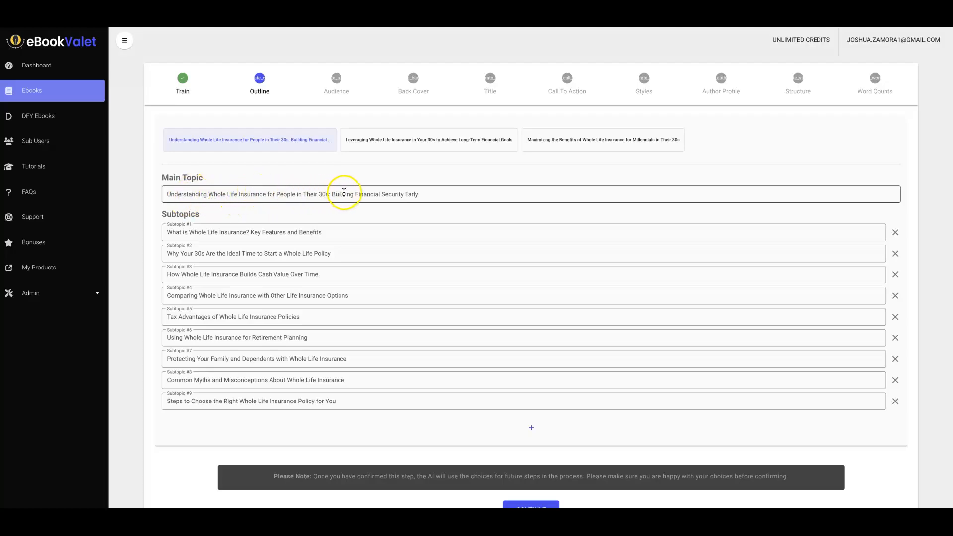
pyautogui.scroll(-1, 413, 189)
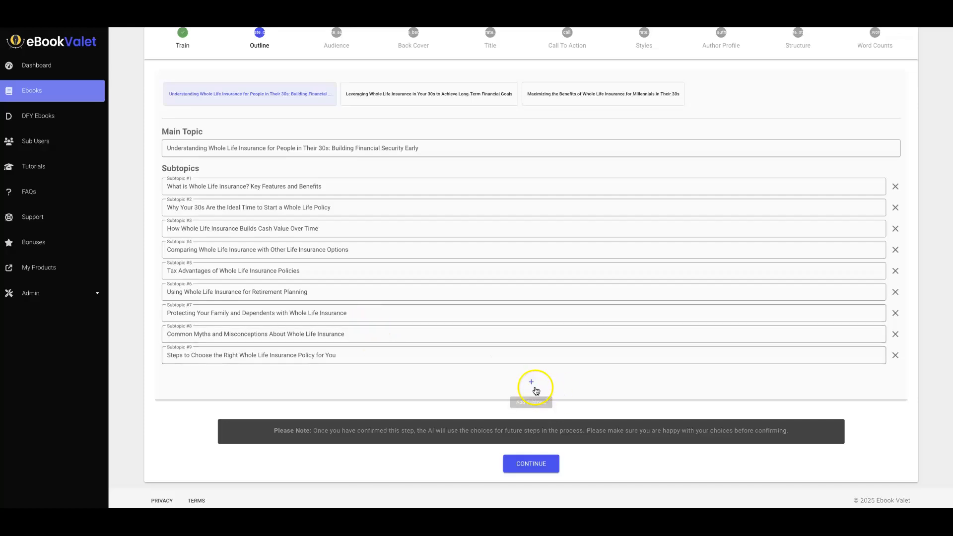
pyautogui.scroll(1, 381, 216)
pyautogui.scroll(-1, 382, 217)
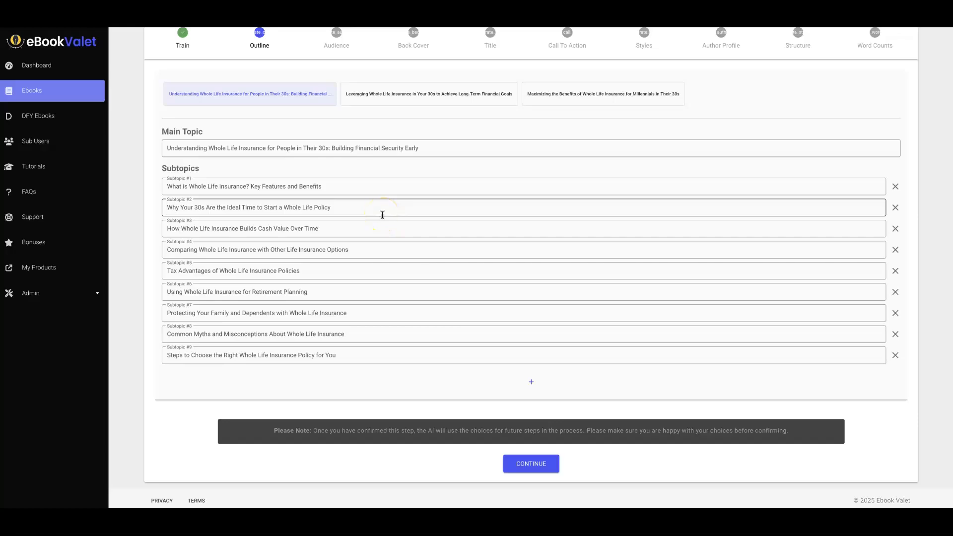
pyautogui.scroll(1, 384, 209)
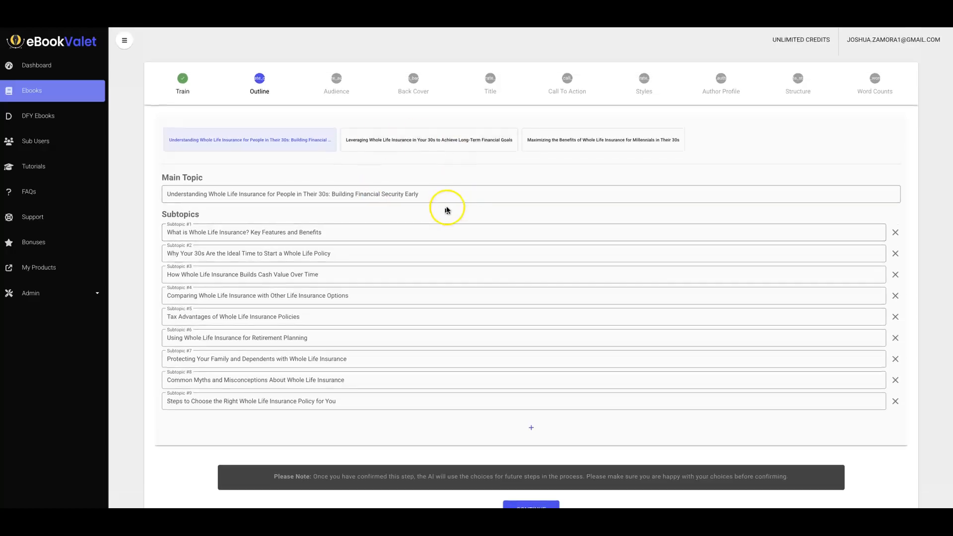
pyautogui.scroll(-1, 446, 200)
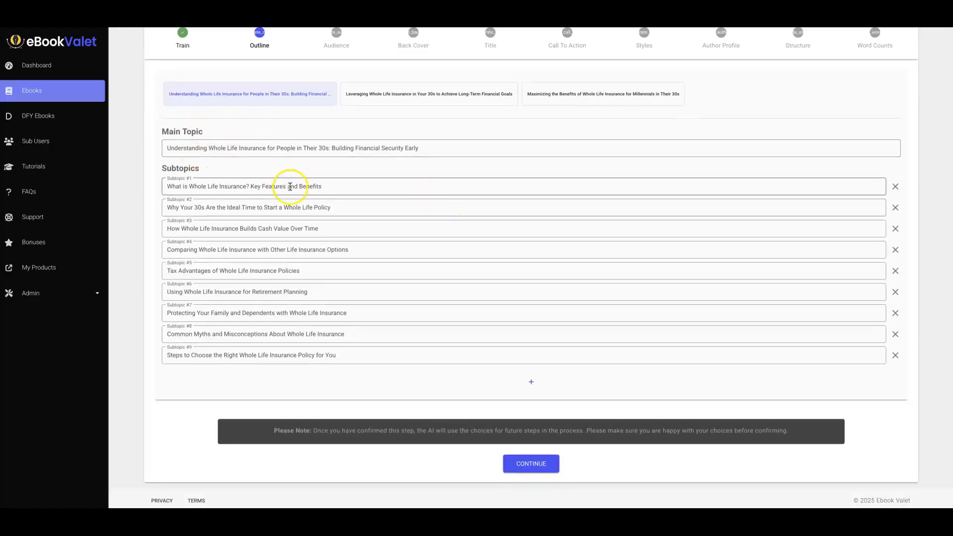
pyautogui.click(293, 209)
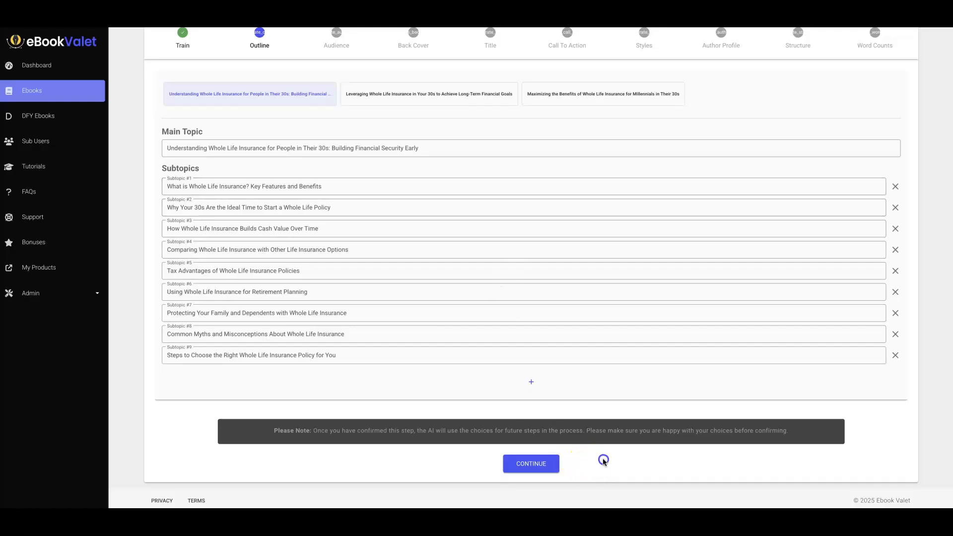
pyautogui.click(531, 464)
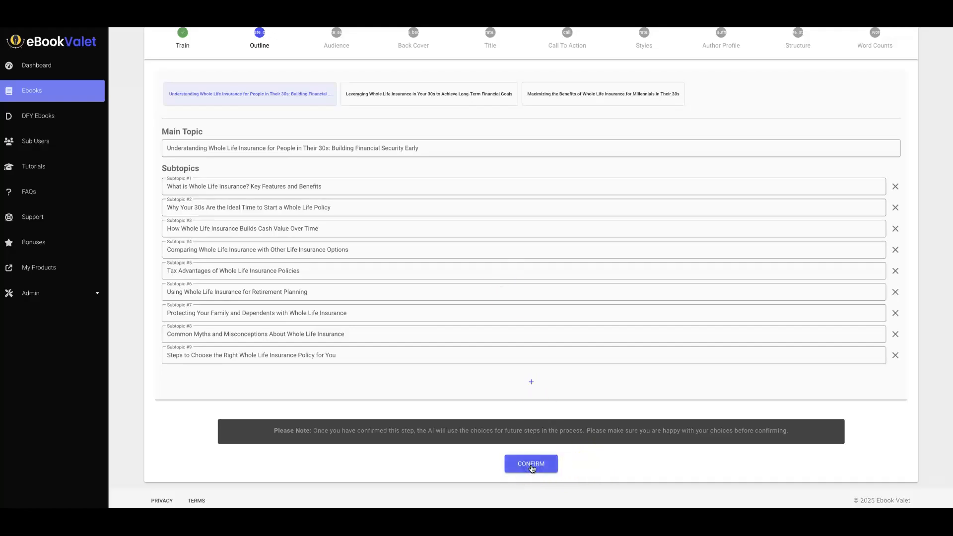
pyautogui.click(532, 467)
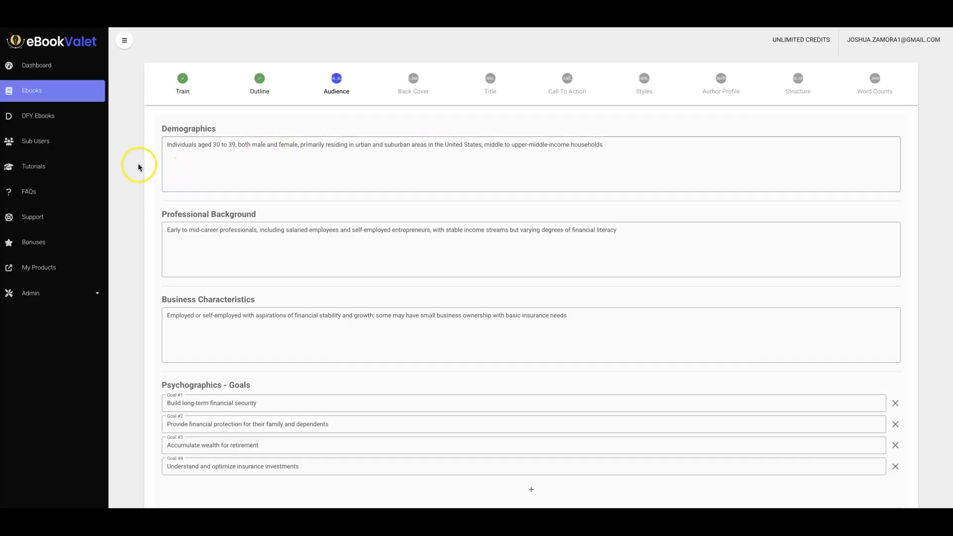
# Review the generated audience profile, confirm it, and accept the back cover text.
pyautogui.scroll(-1, 140, 167)
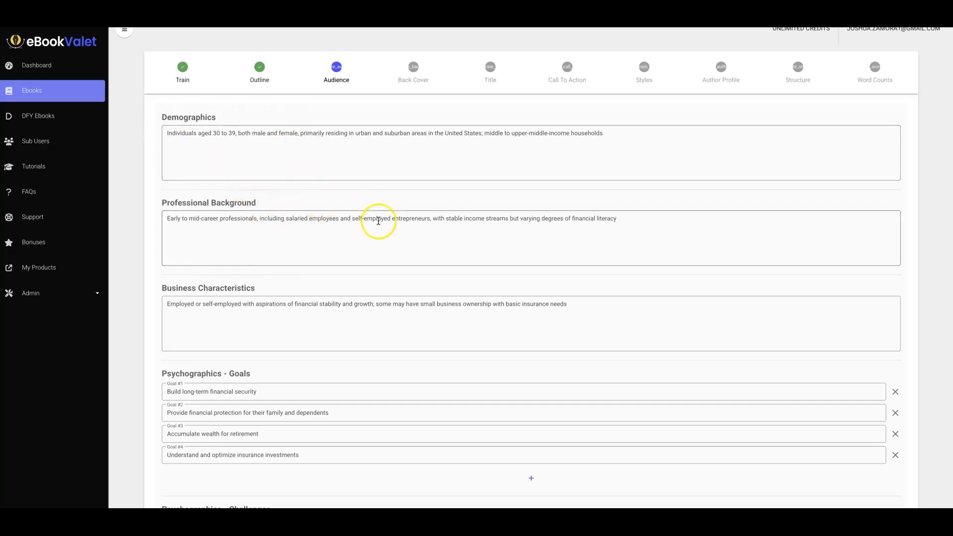
pyautogui.scroll(-1, 421, 221)
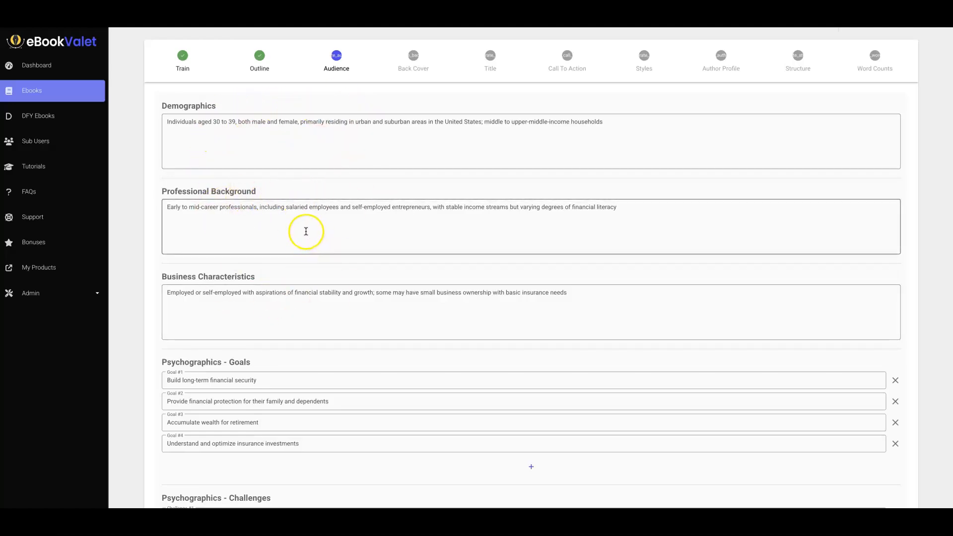
pyautogui.scroll(-1, 151, 182)
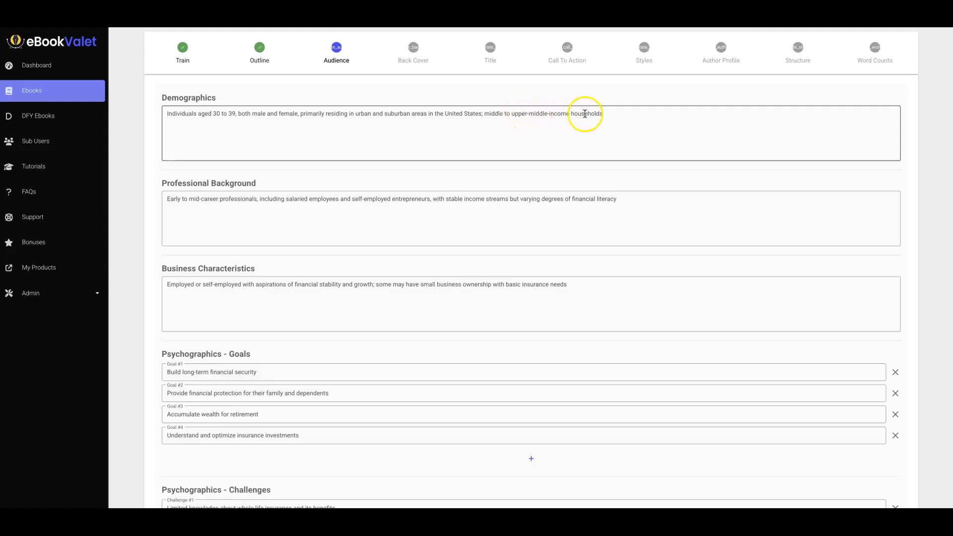
pyautogui.scroll(-1, 218, 191)
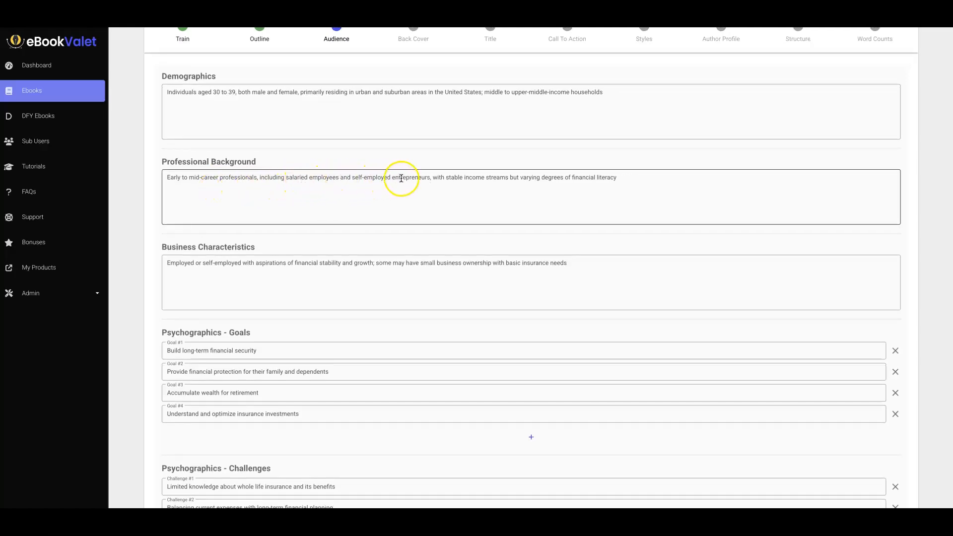
pyautogui.scroll(-1, 476, 180)
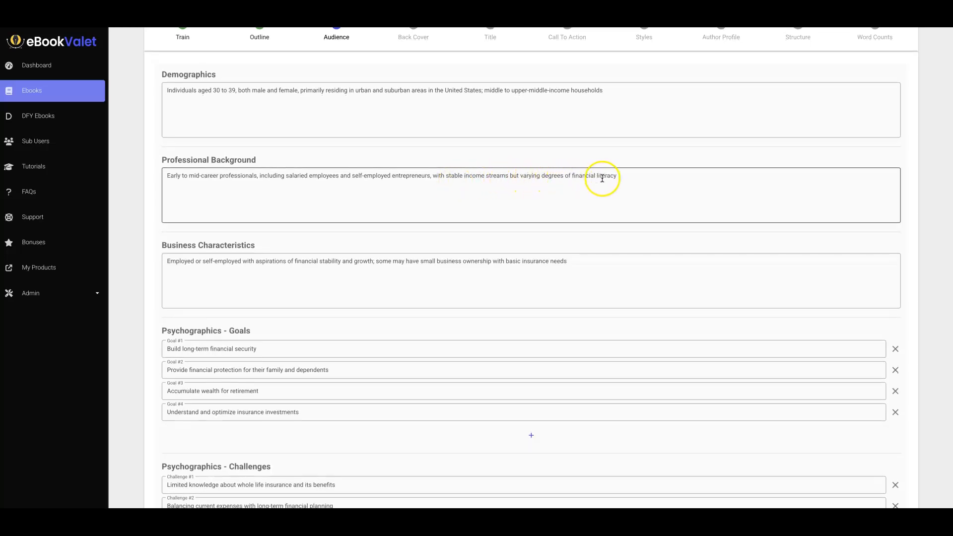
pyautogui.scroll(-1, 297, 238)
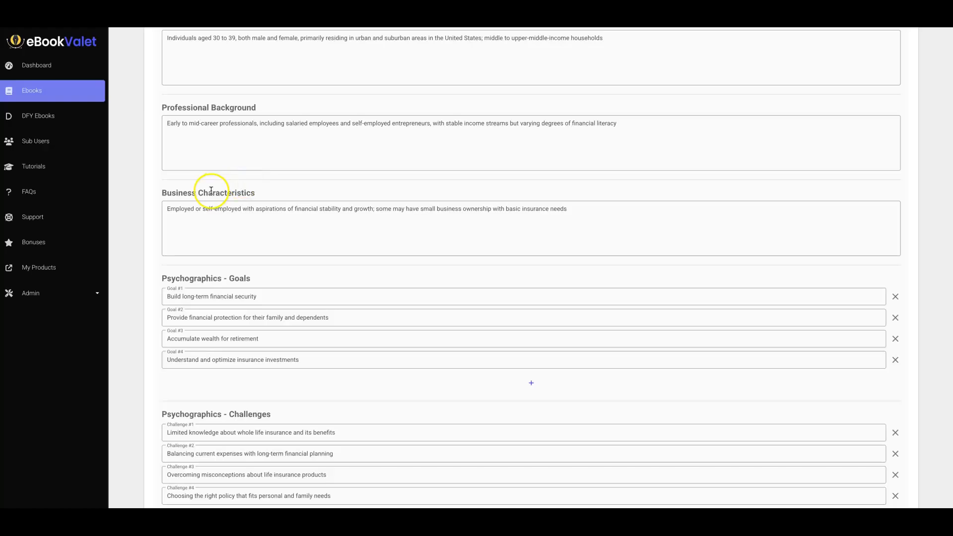
pyautogui.scroll(-2, 213, 192)
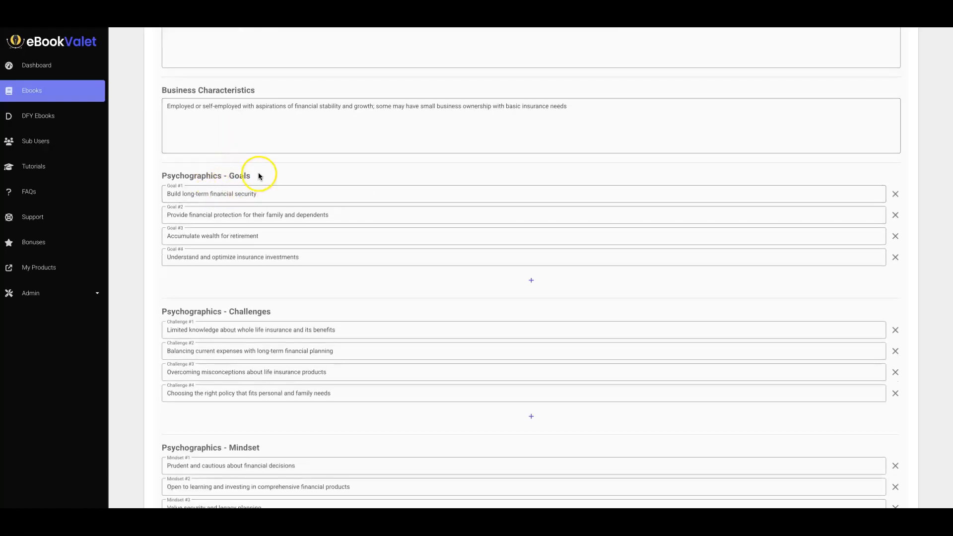
pyautogui.scroll(-1, 261, 265)
pyautogui.scroll(-3, 268, 278)
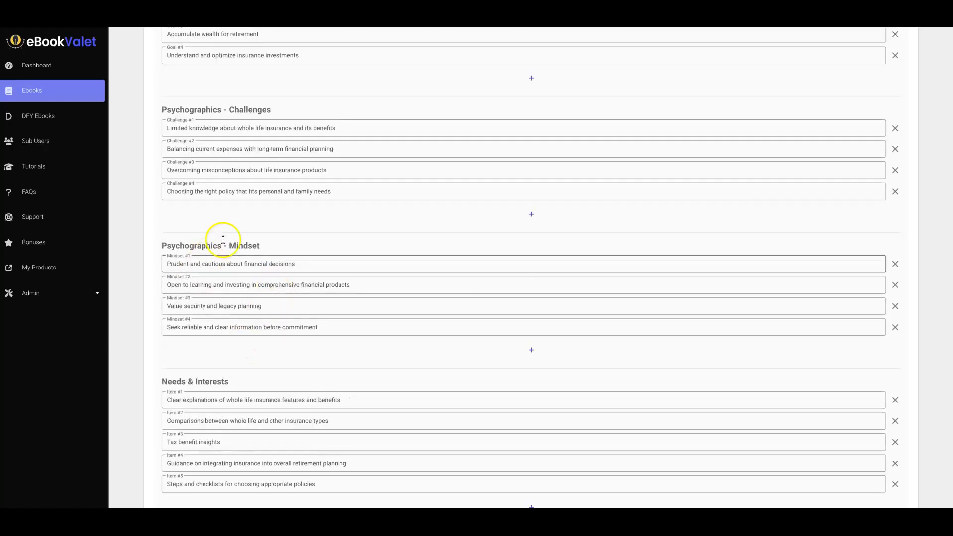
pyautogui.scroll(-2, 247, 249)
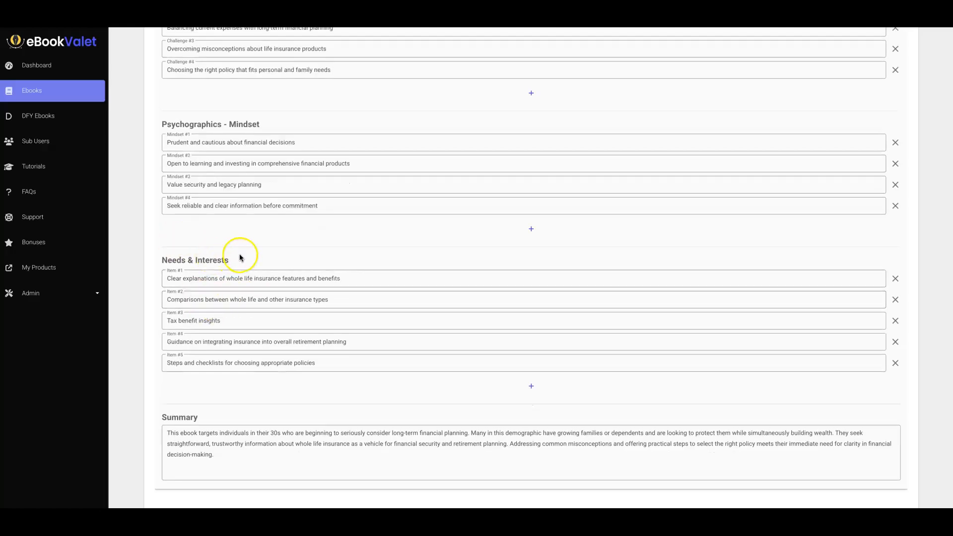
pyautogui.scroll(-2, 192, 339)
pyautogui.scroll(1, 193, 336)
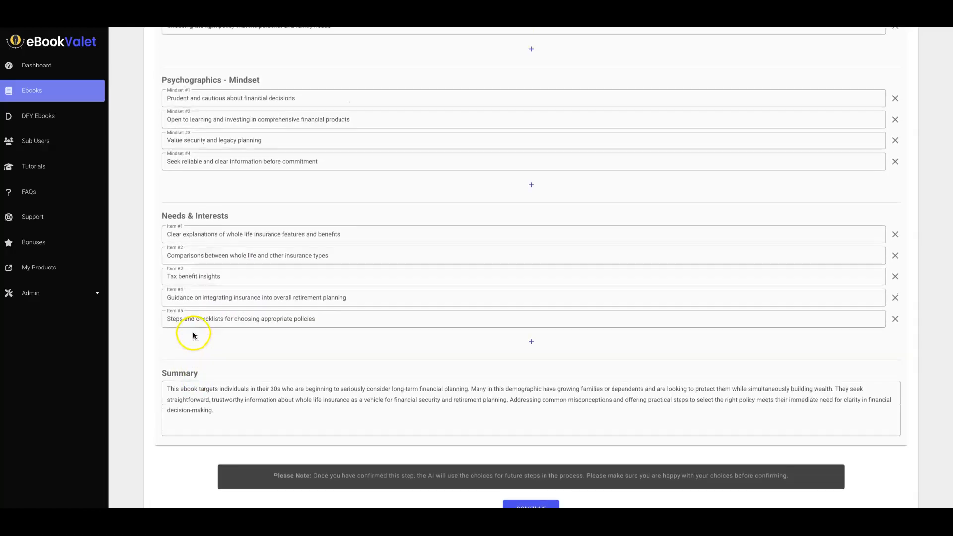
pyautogui.scroll(3, 222, 165)
pyautogui.scroll(4, 223, 167)
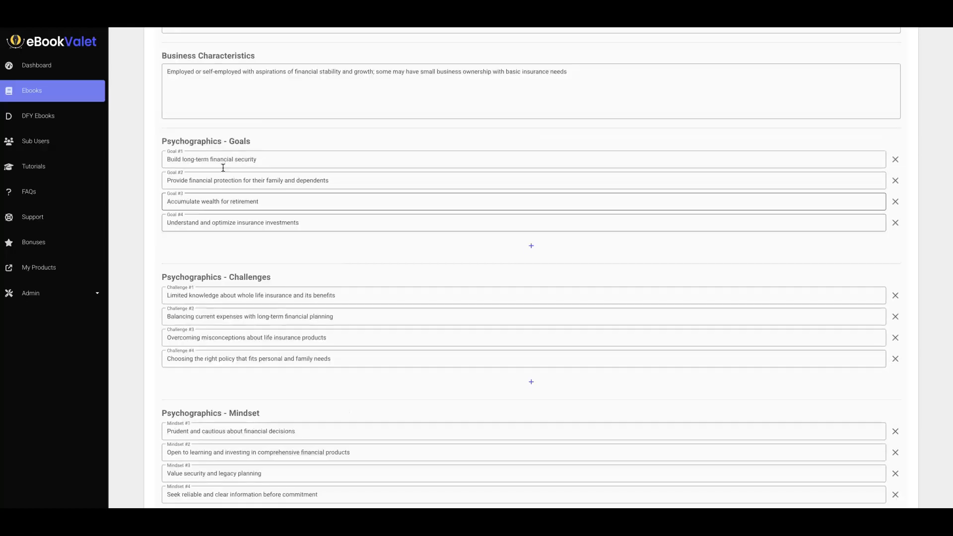
pyautogui.scroll(3, 238, 185)
pyautogui.scroll(-3, 240, 185)
pyautogui.scroll(-8, 357, 195)
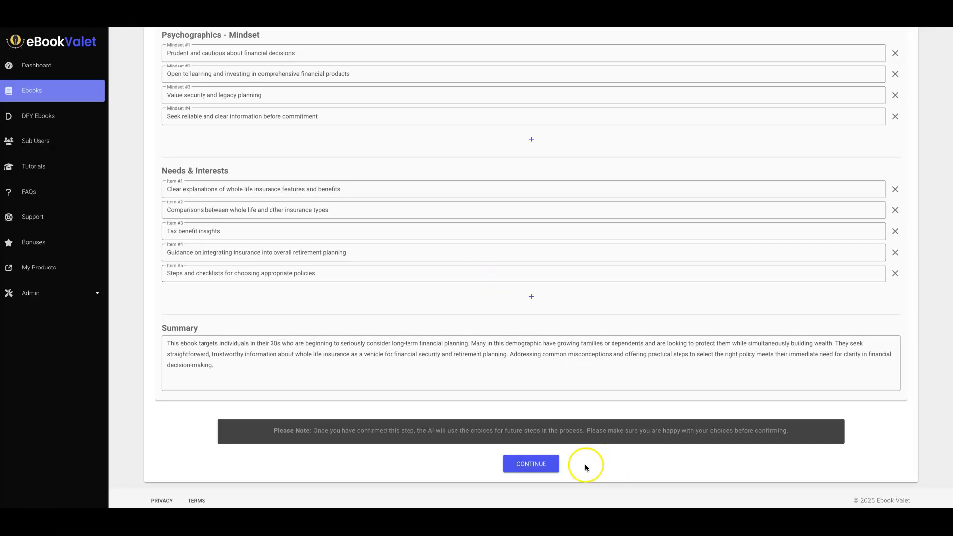
pyautogui.click(540, 463)
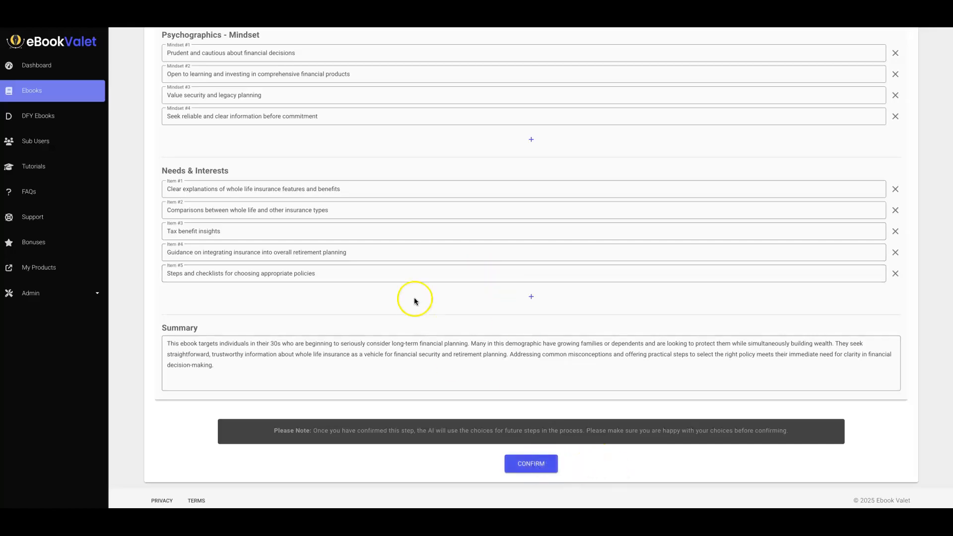
pyautogui.click(545, 463)
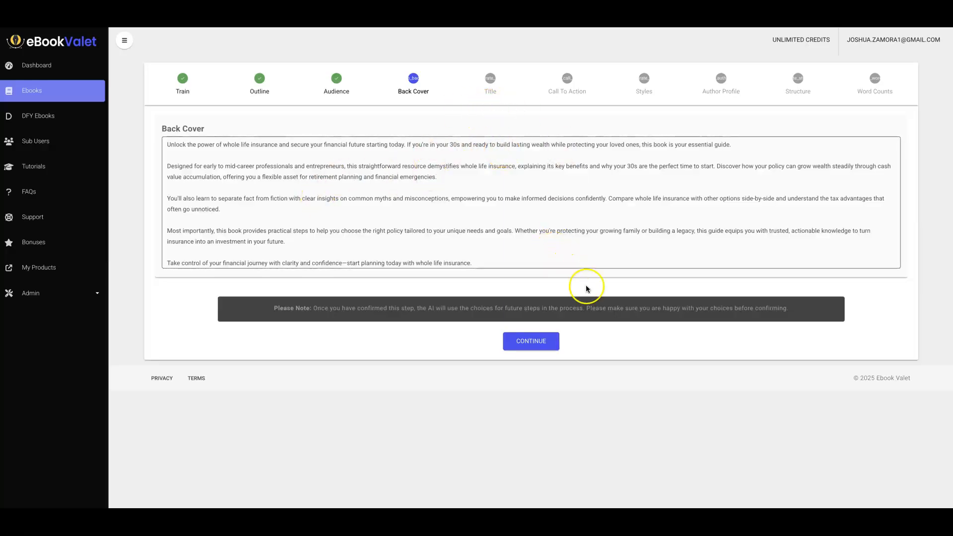
pyautogui.click(537, 341)
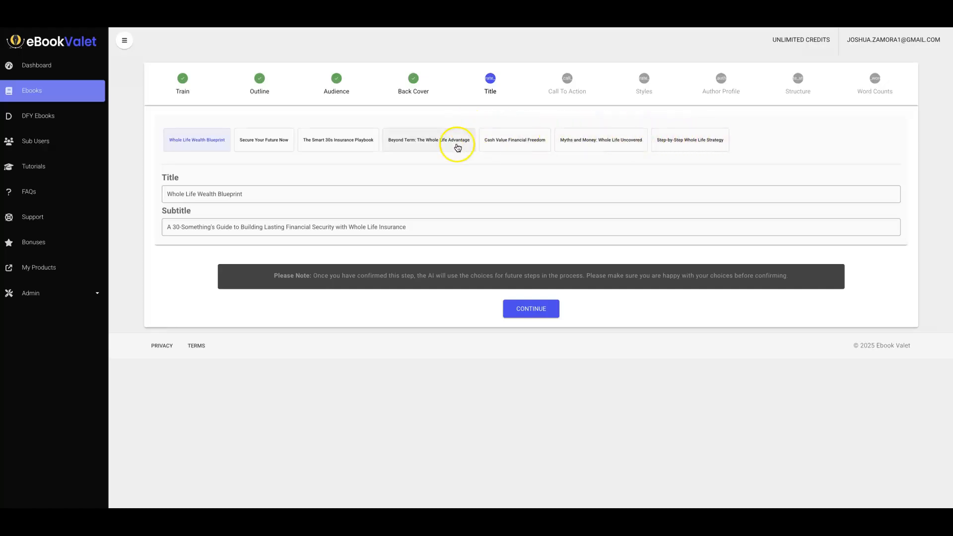
# Browse the suggested titles and subtitles, ending on "Step-by-Step Whole Life Strategy".
pyautogui.click(279, 140)
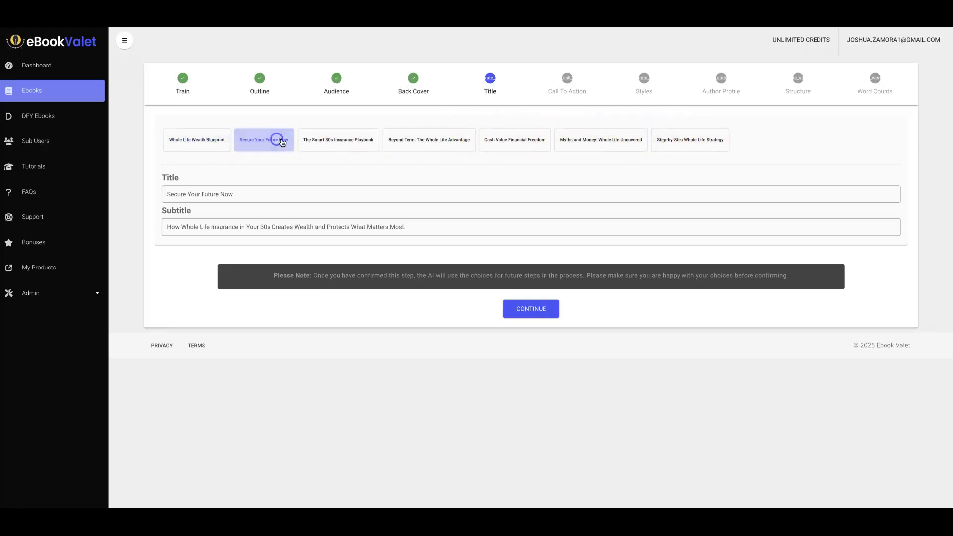
pyautogui.click(341, 141)
pyautogui.click(422, 140)
pyautogui.click(521, 139)
pyautogui.click(586, 139)
pyautogui.click(677, 140)
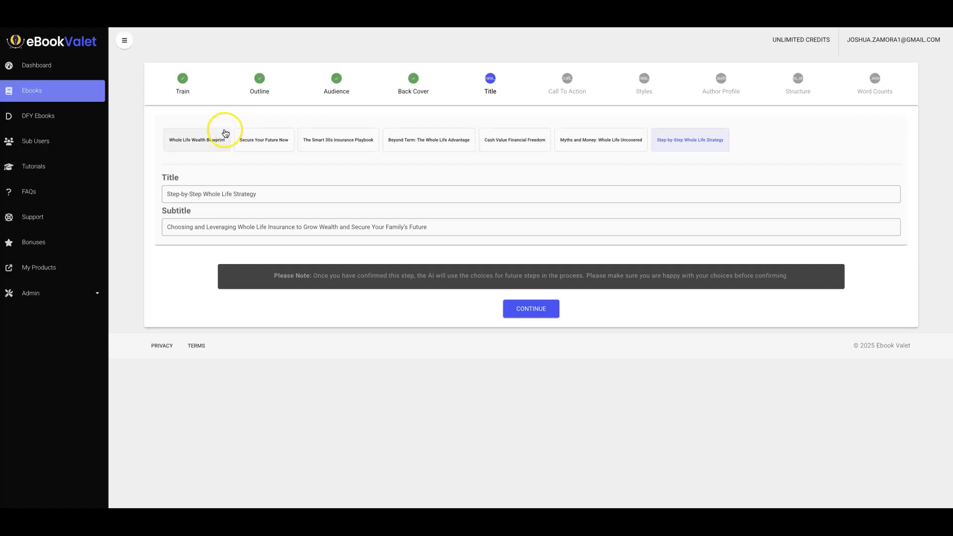
# Go to the ebooks list and open the completed ebook "Rethinking Wealth Building in Your 30s" for viewing.
pyautogui.click(41, 94)
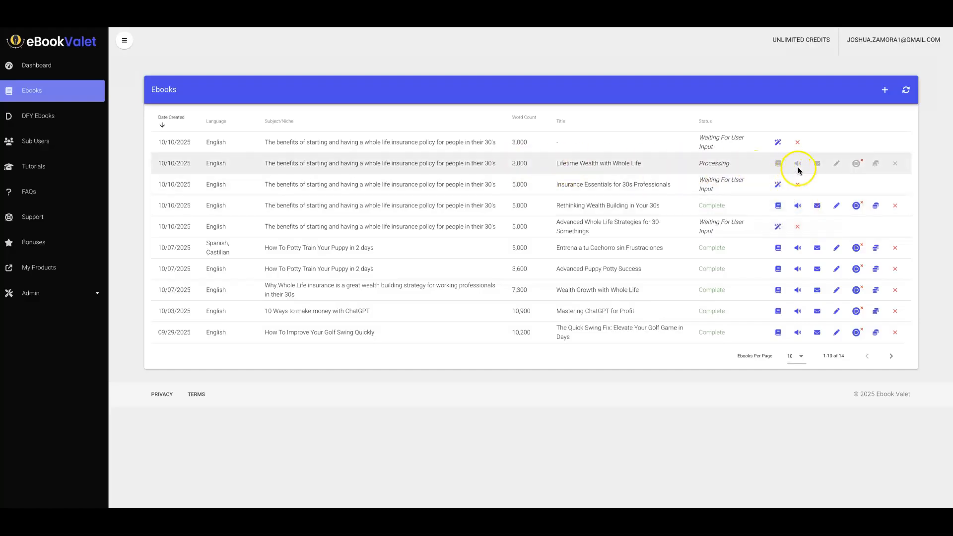
pyautogui.click(778, 206)
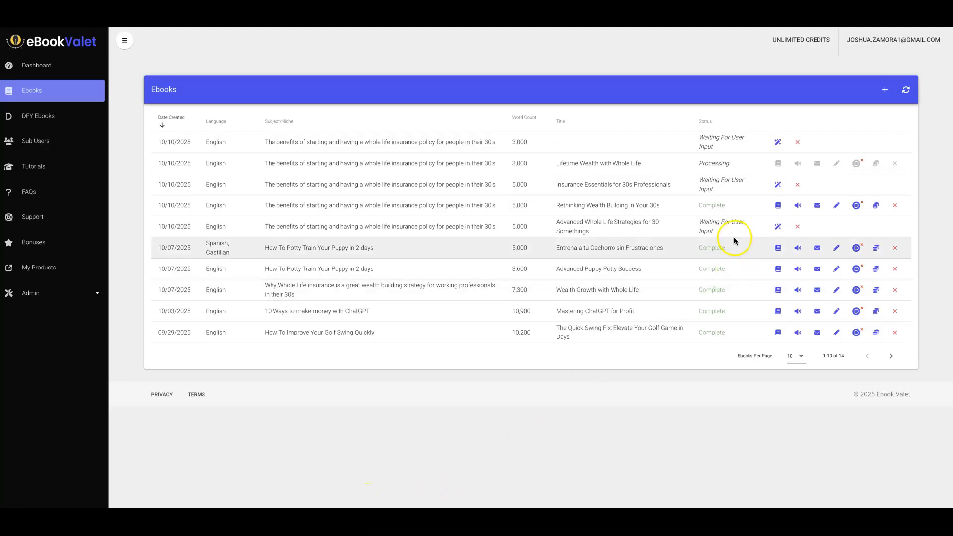
pyautogui.click(782, 208)
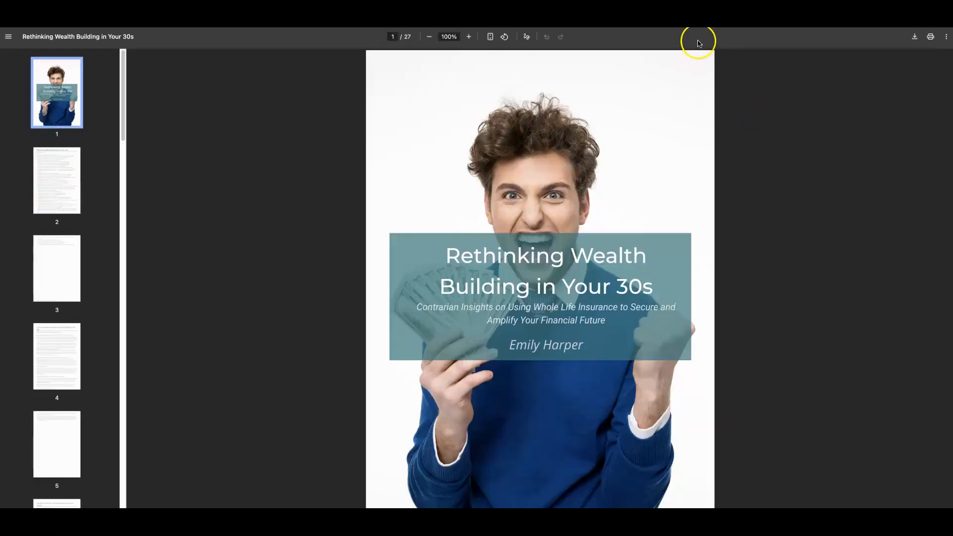
pyautogui.click(794, 15)
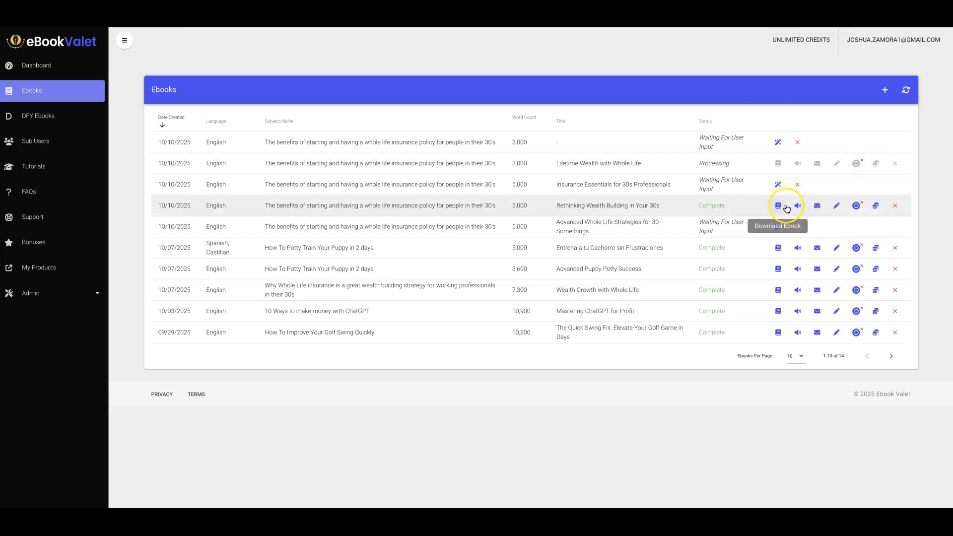
# Open the completed ebook in the editor and select its Cover section to examine the layout, background and fonts.
pyautogui.click(837, 208)
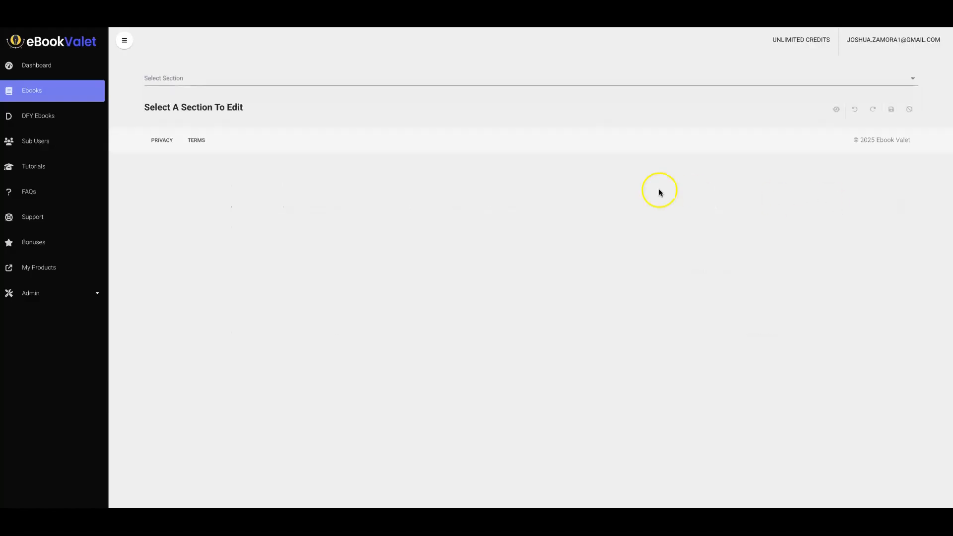
pyautogui.click(312, 83)
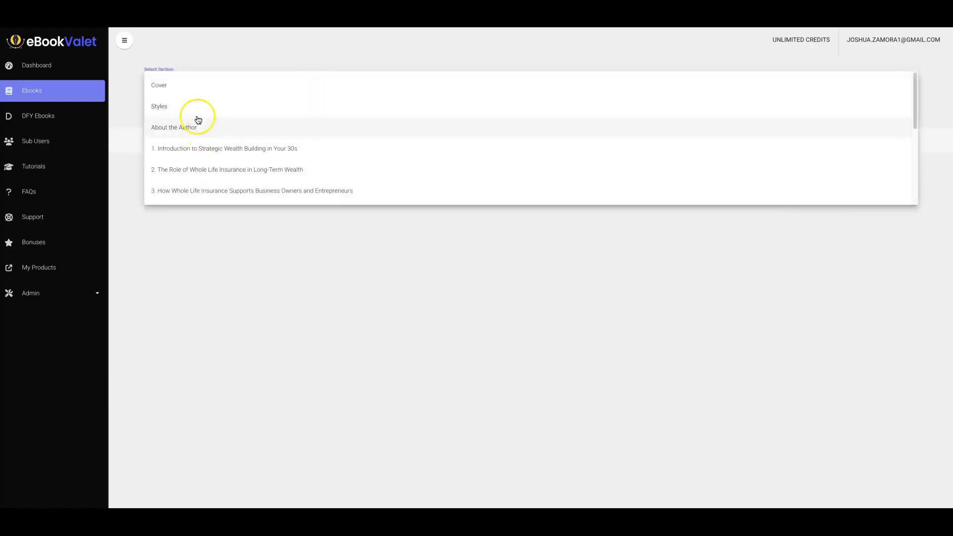
pyautogui.click(193, 83)
pyautogui.scroll(-2, 555, 192)
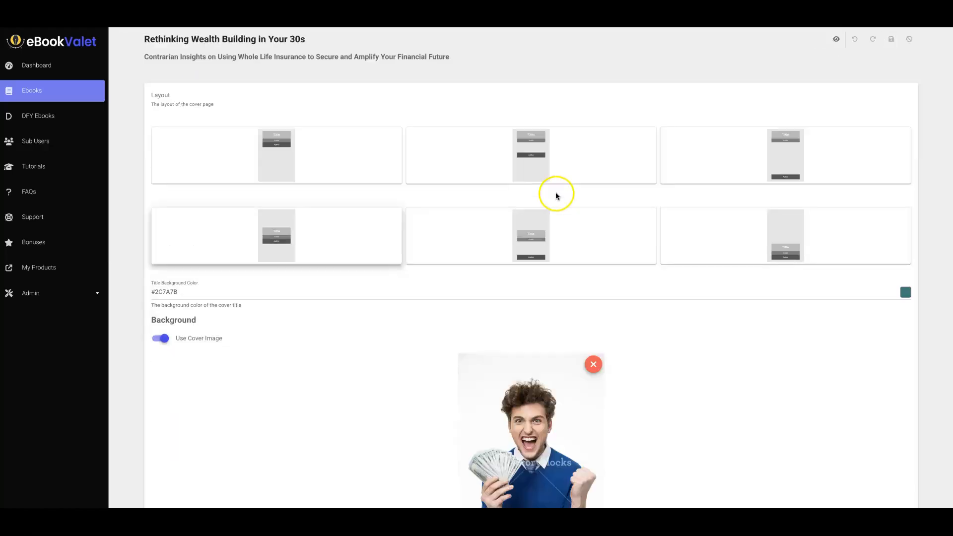
pyautogui.scroll(-8, 555, 192)
pyautogui.scroll(7, 315, 258)
pyautogui.scroll(-3, 322, 204)
pyautogui.scroll(6, 300, 206)
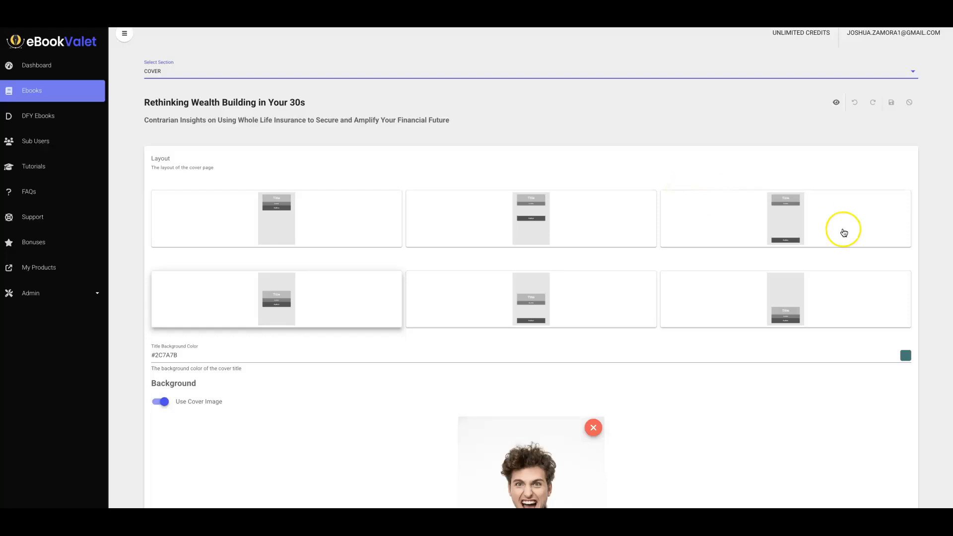
pyautogui.scroll(-5, 397, 238)
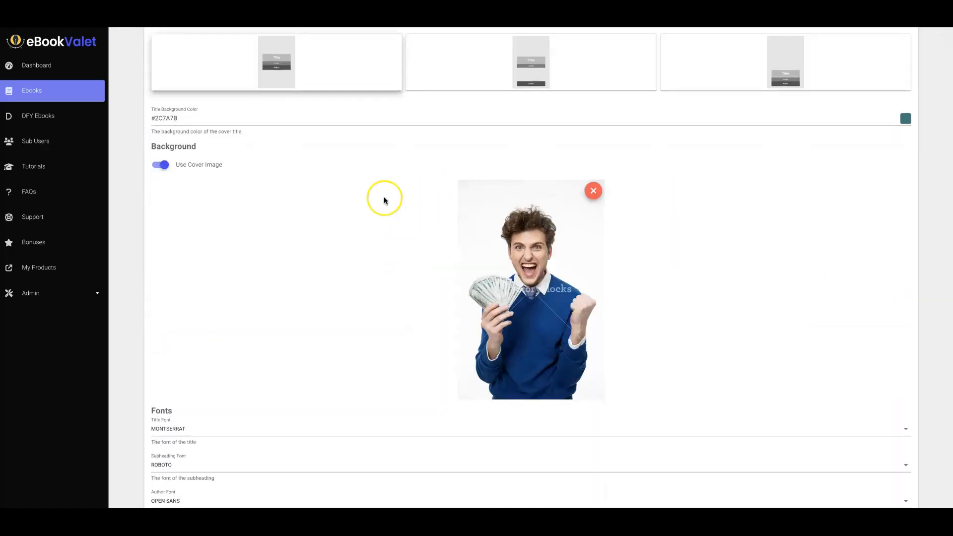
pyautogui.scroll(-5, 298, 223)
pyautogui.scroll(4, 240, 329)
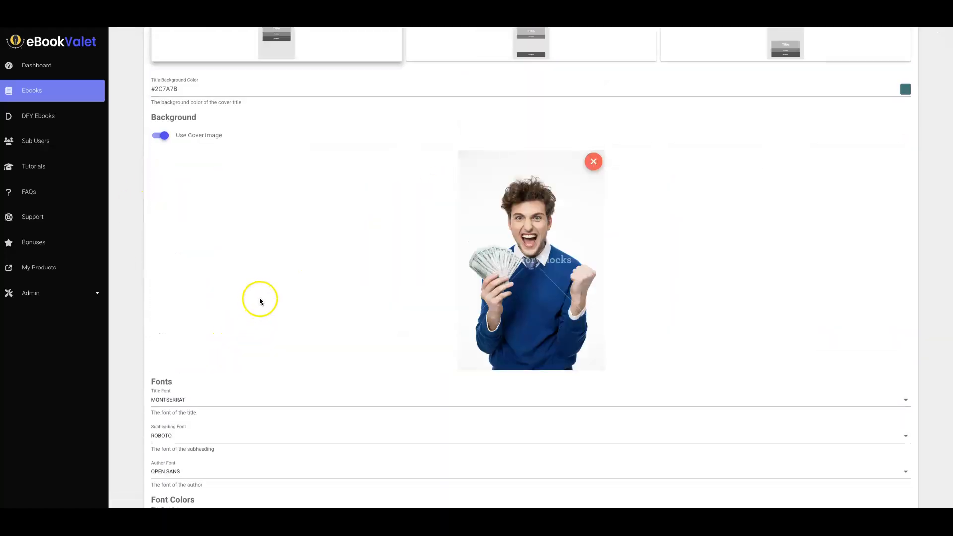
# Switch the editor to section 1, "Introduction to Strategic Wealth Building in Your 30s", and read through its heading and text blocks.
pyautogui.scroll(6, 260, 301)
pyautogui.click(242, 80)
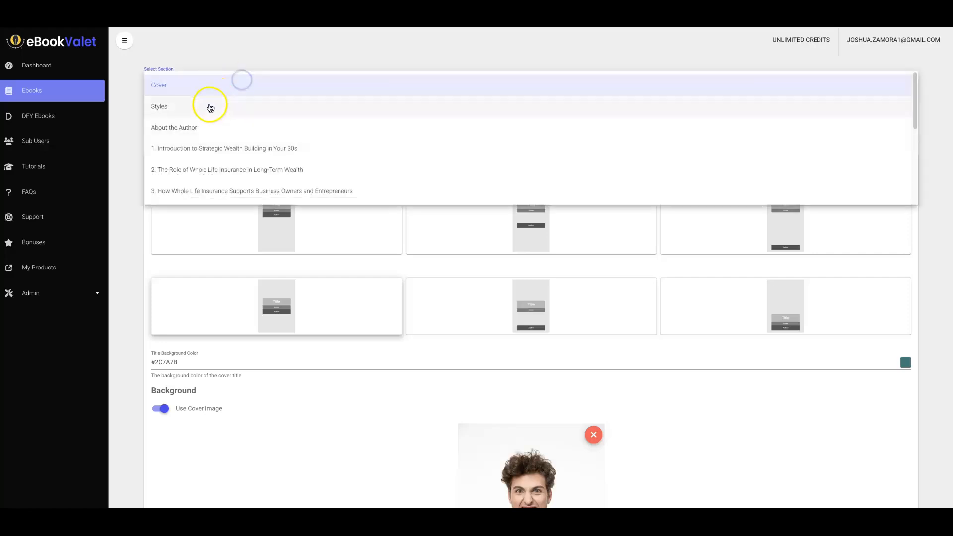
pyautogui.click(213, 147)
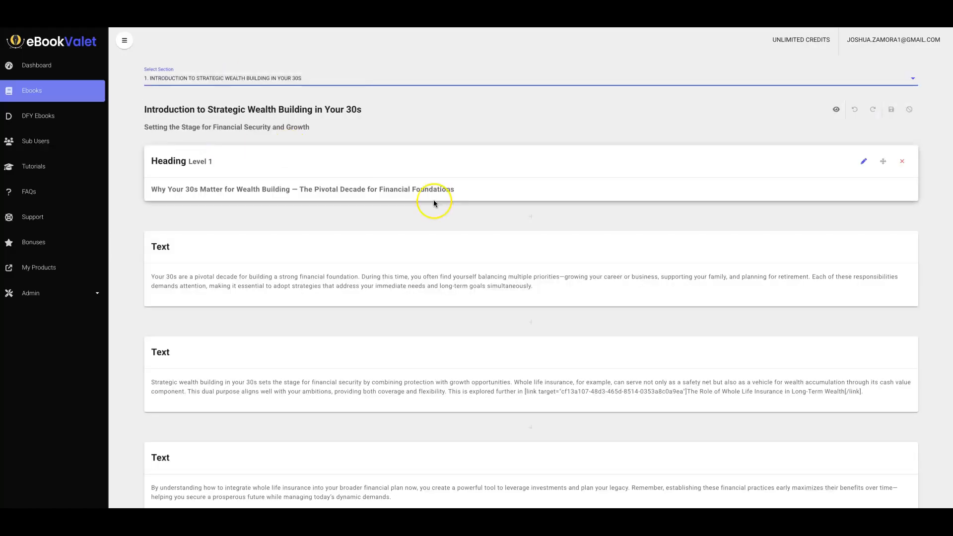
pyautogui.scroll(-4, 566, 213)
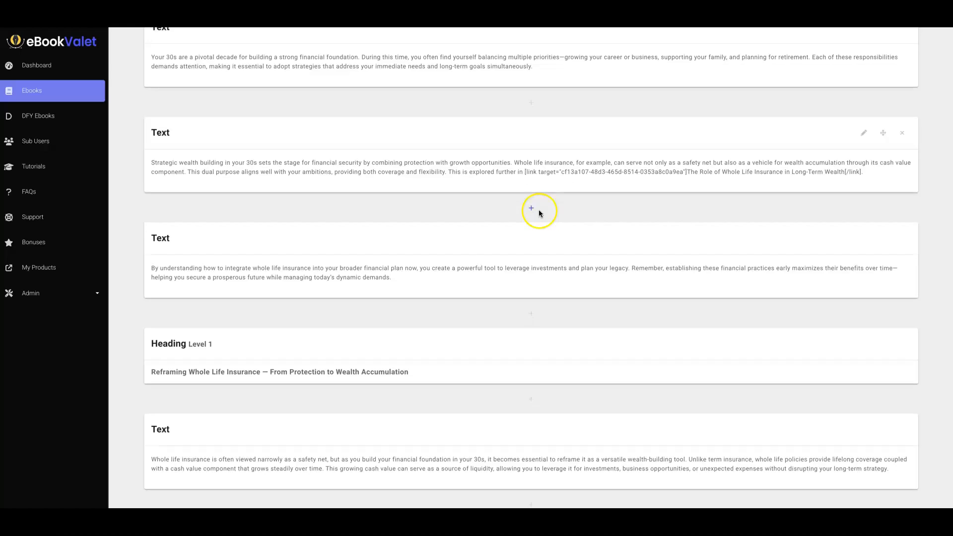
pyautogui.scroll(-10, 539, 213)
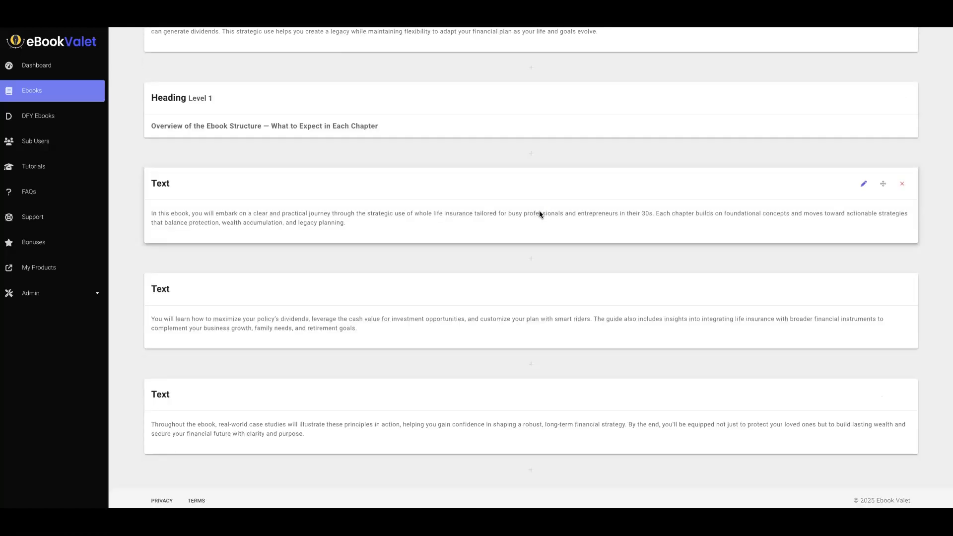
pyautogui.scroll(14, 540, 210)
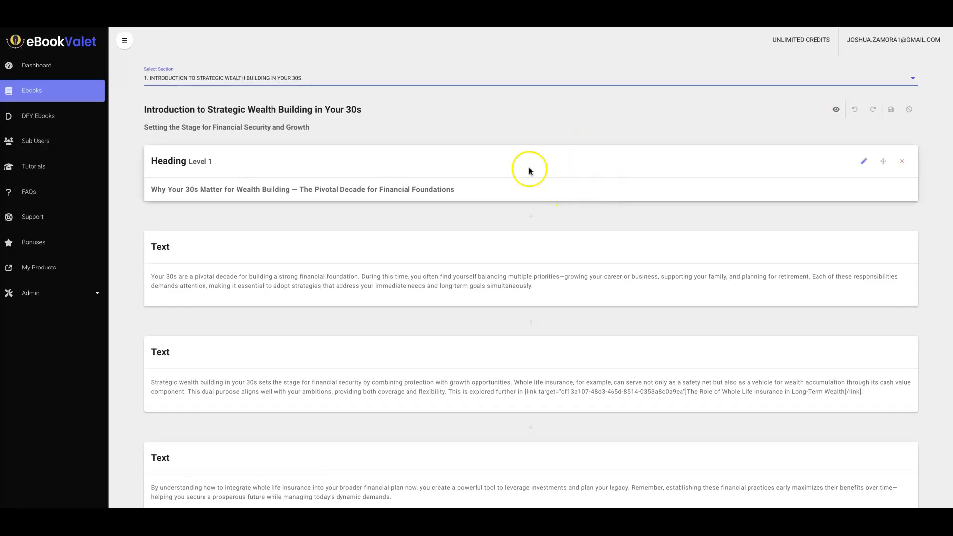
# Leave the editor and return to the ebooks list.
pyautogui.click(545, 109)
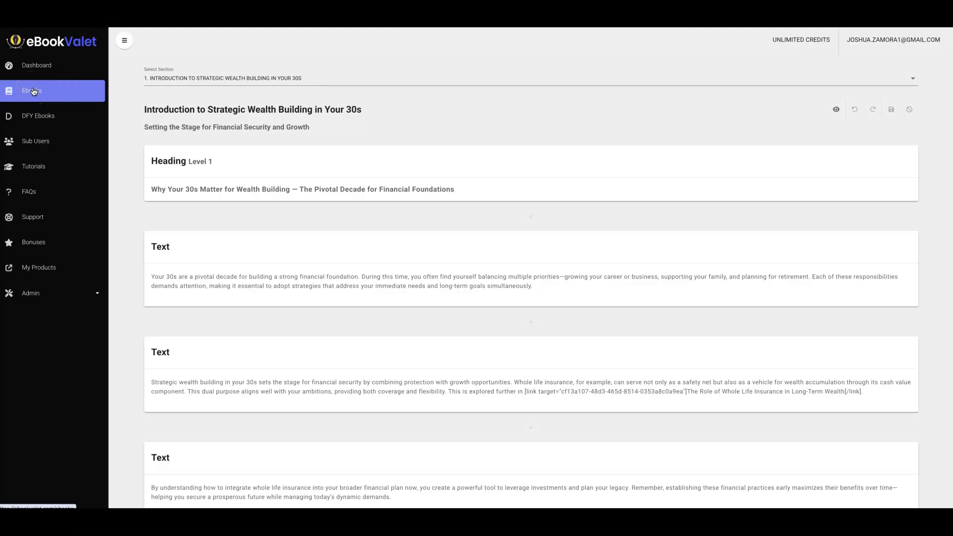
pyautogui.click(33, 91)
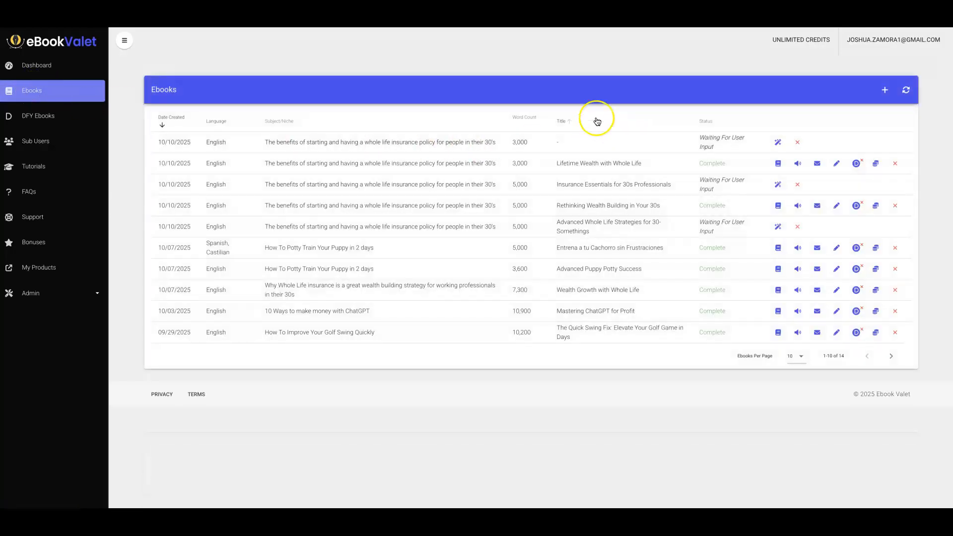
pyautogui.click(61, 118)
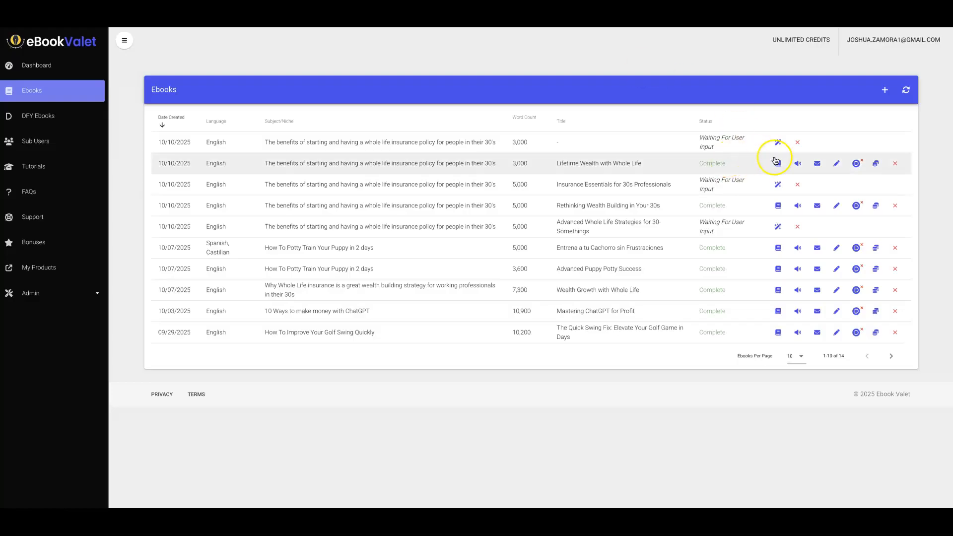
pyautogui.click(439, 58)
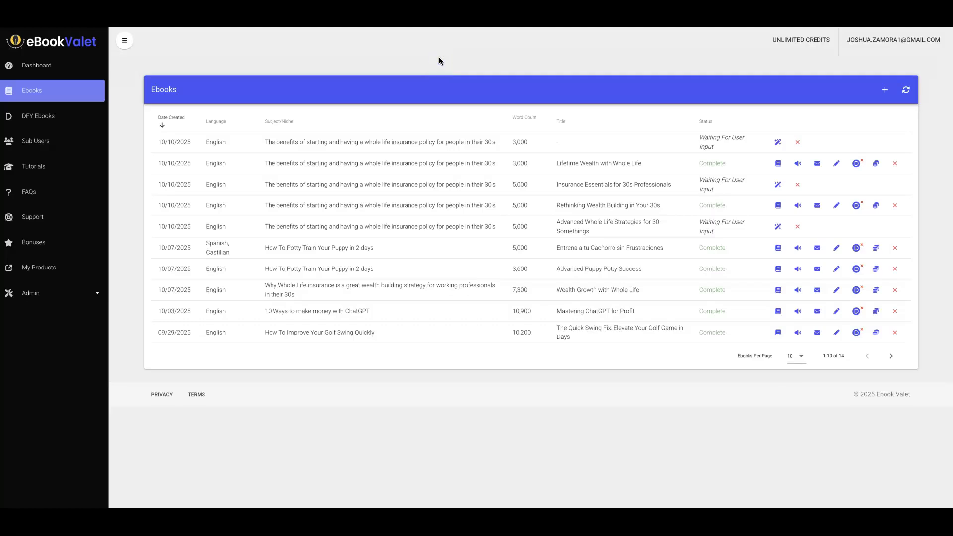